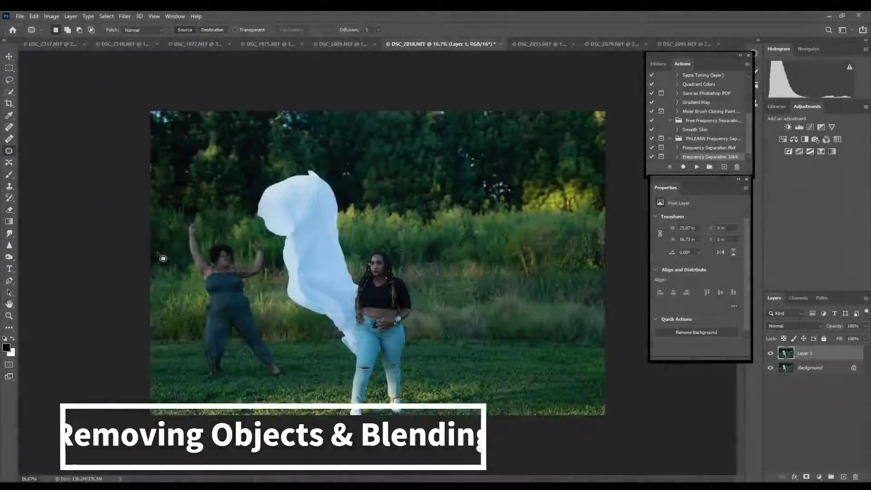
Step: Patch the left woman, including her raised arm, out of the field
mouse_move(193, 225)
left_mouse_down()
mouse_move(243, 342)
mouse_move(196, 225)
left_mouse_up()
left_click_drag(265, 282, 245, 278)
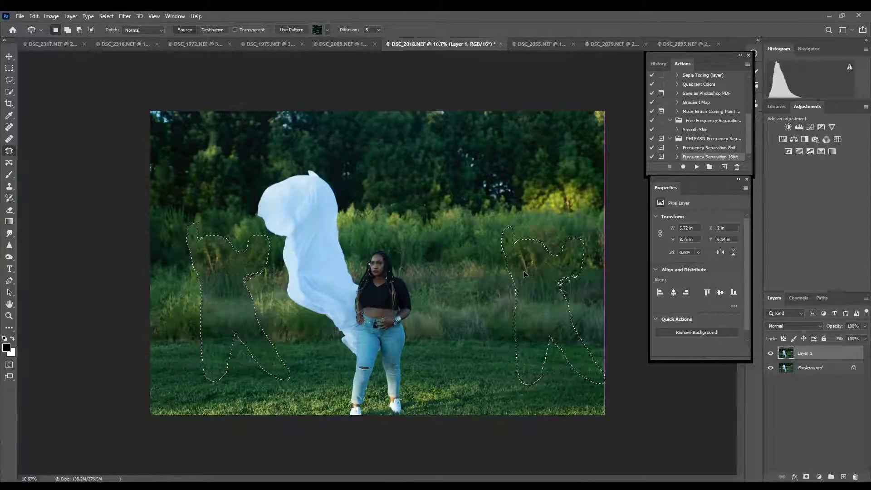
key("ctrl+d")
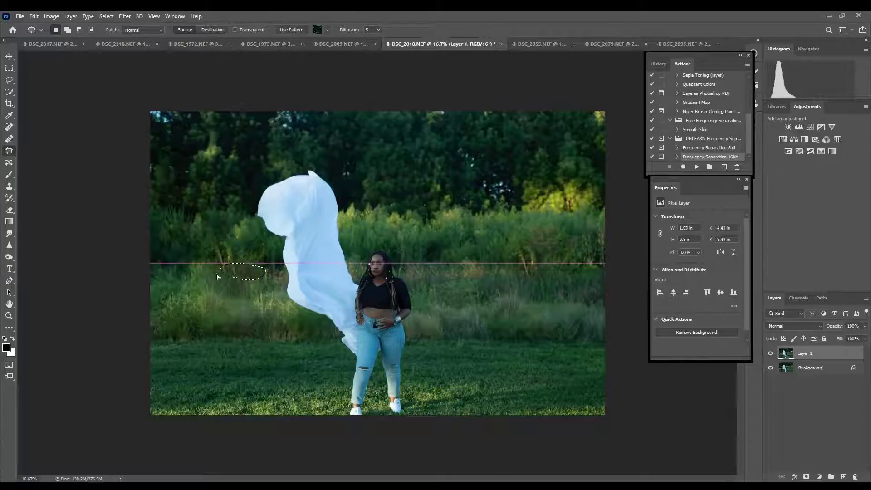
Step: Patch two leftover blemishes in the left-side grass
key("ctrl+plus")
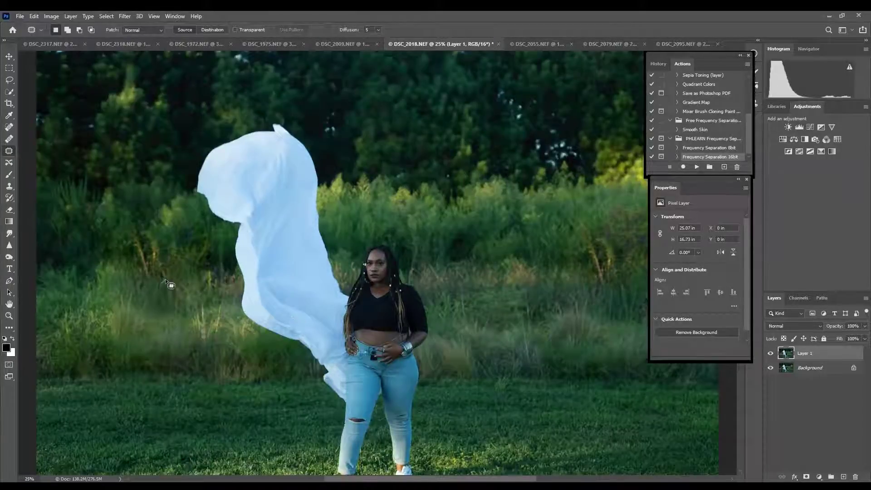
mouse_move(105, 311)
left_mouse_down()
mouse_move(99, 342)
mouse_move(137, 373)
left_mouse_up()
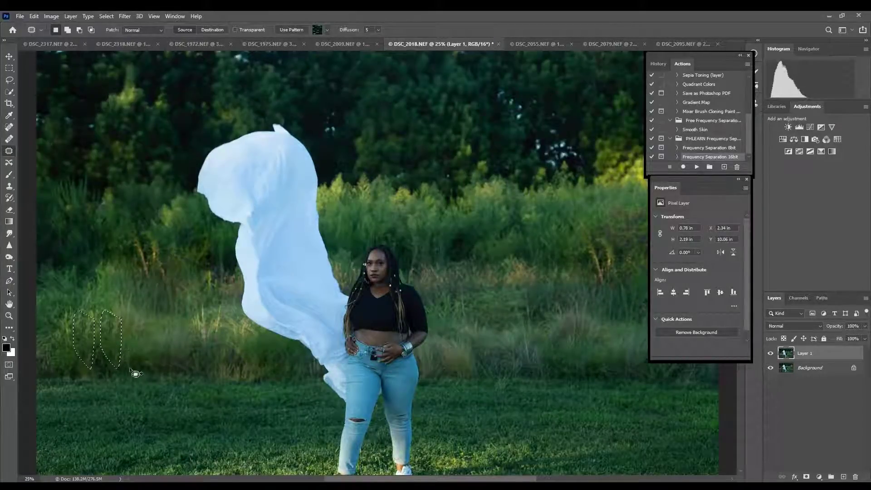
key("ctrl+d")
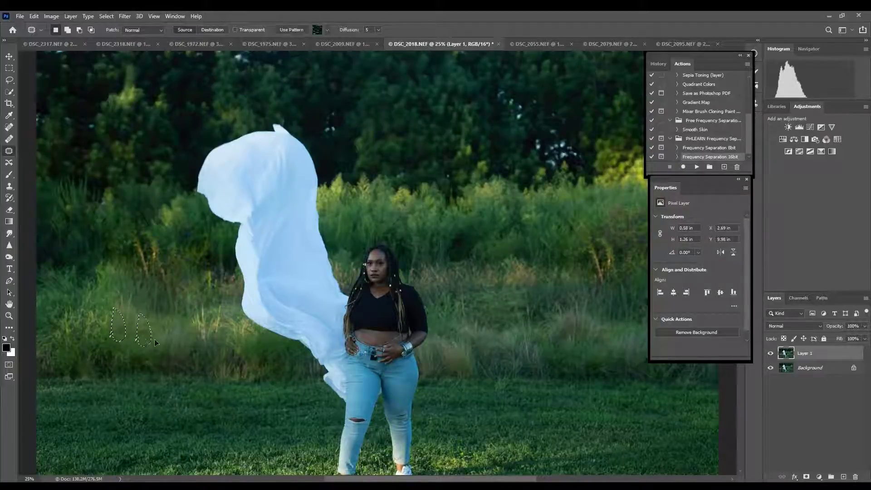
key("ctrl+minus")
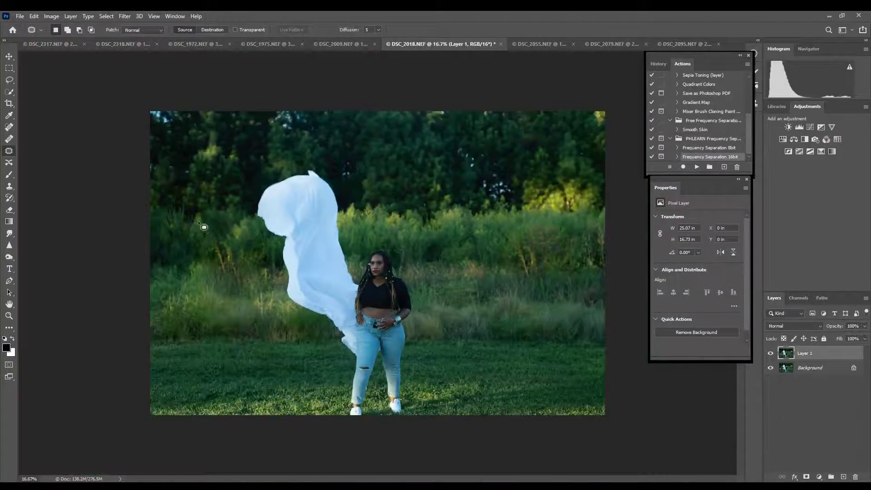
mouse_move(252, 239)
left_mouse_down()
mouse_move(254, 249)
mouse_move(198, 295)
left_mouse_up()
key("ctrl+d")
Step: Toggle the retouched layer's visibility to compare before and after
key("ctrl+plus")
key("ctrl+minus")
key("ctrl+plus")
left_click(771, 353)
key("ctrl+minus")
Step: Add a new empty layer above the retouch
key("ctrl+plus")
key("ctrl+shift+alt+n")
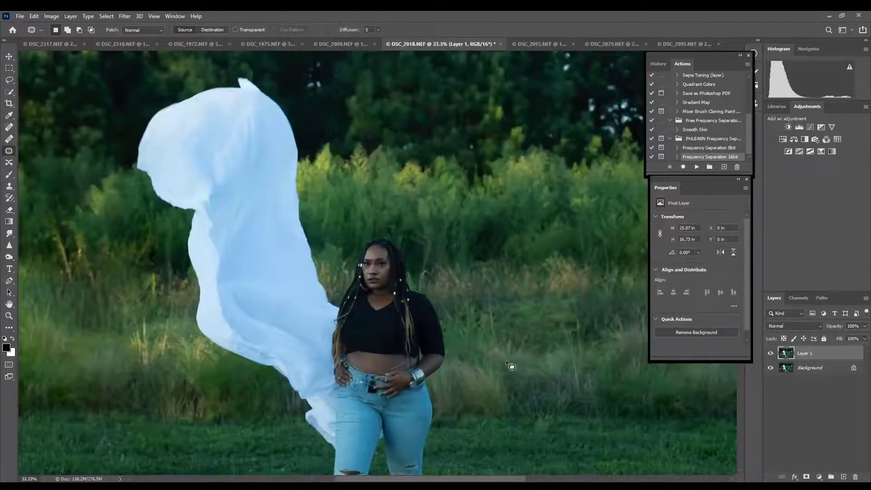
scroll(512, 365, "down", 2)
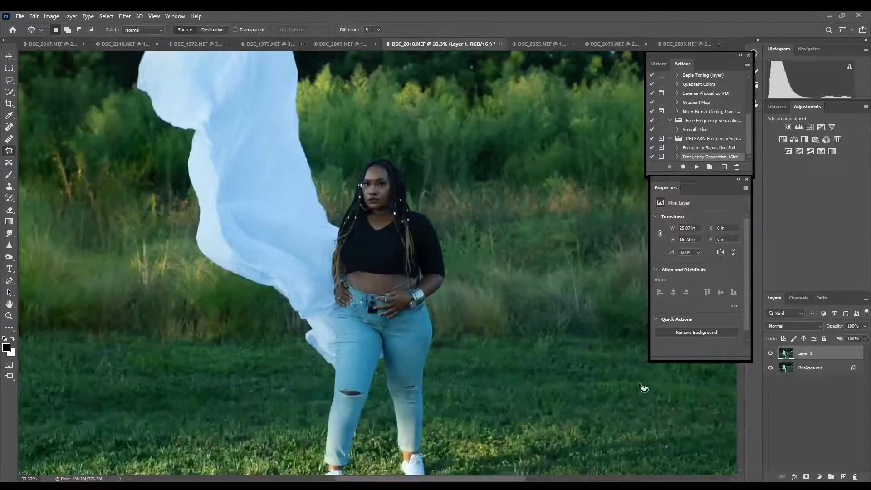
Step: Spot-heal a small belly mark, then run the PHLEARN Frequency Separation 16bit action
left_click(10, 129)
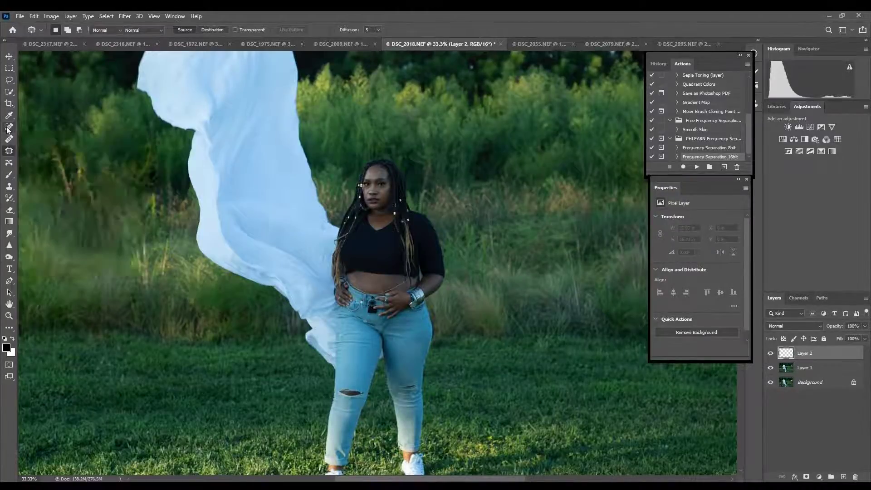
key("ctrl+plus")
left_click(393, 300)
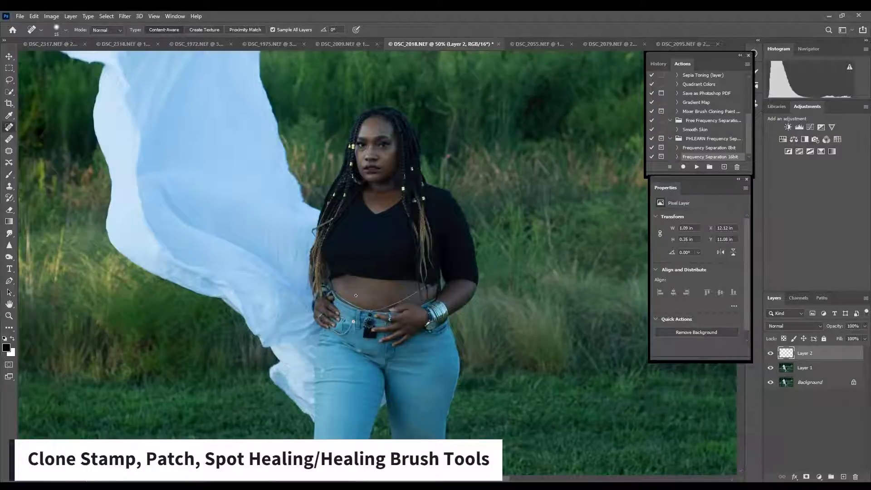
left_click(697, 167)
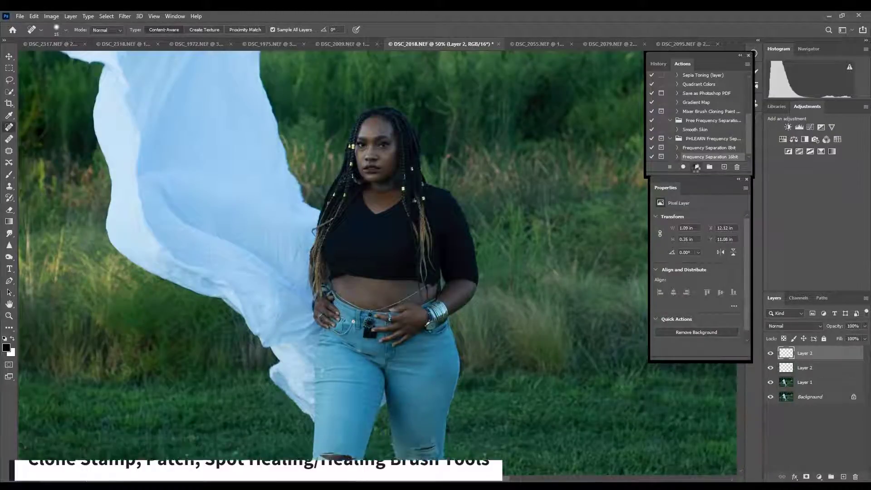
key("Return")
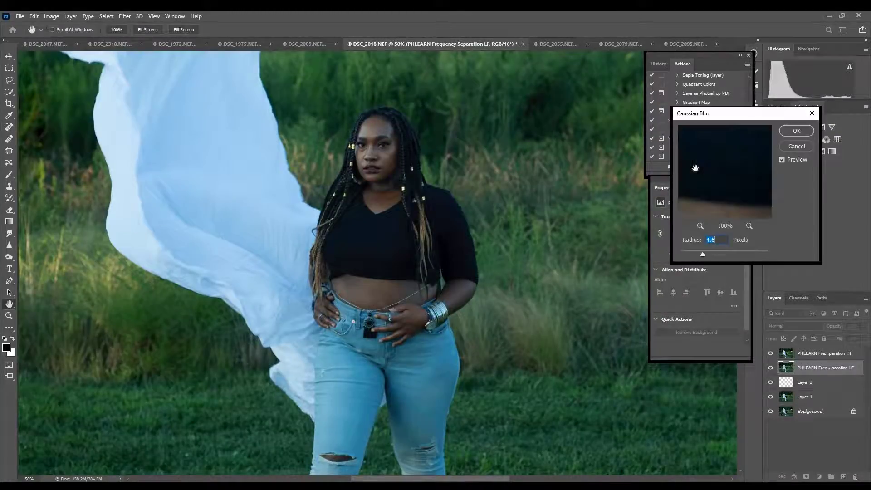
Step: Finish the action and Gaussian-blur the lassoed belly on the low-frequency layer
key("Return")
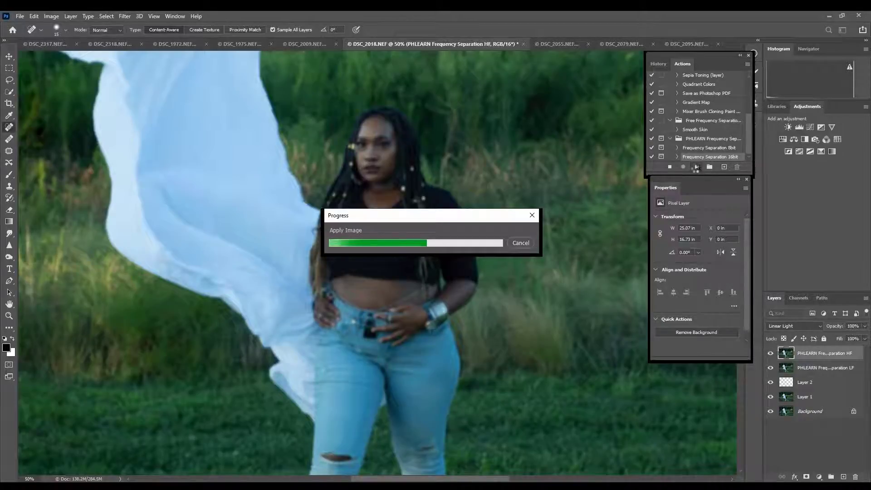
key("Return")
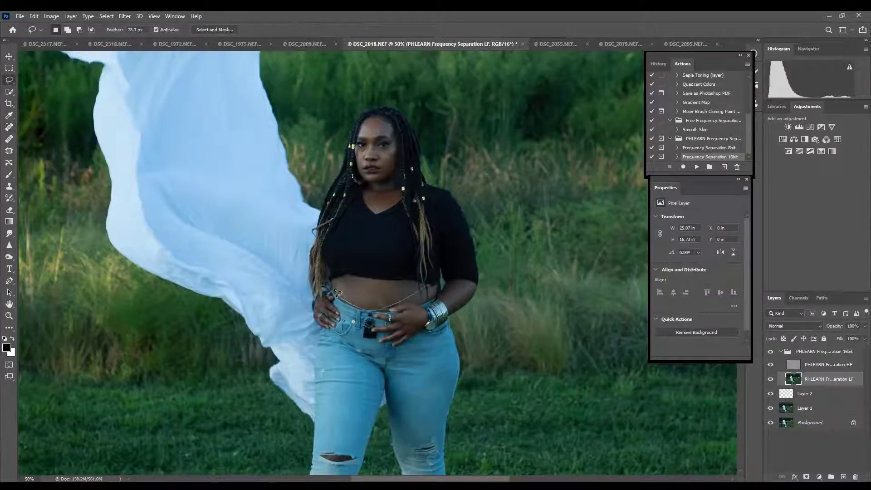
left_click_drag(382, 307, 345, 283)
left_click(125, 16)
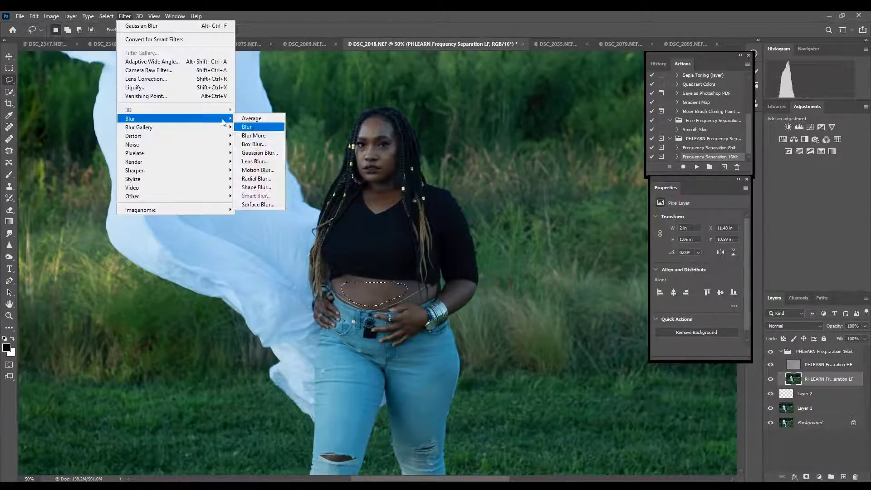
left_click(258, 165)
key("Return")
key("ctrl+d")
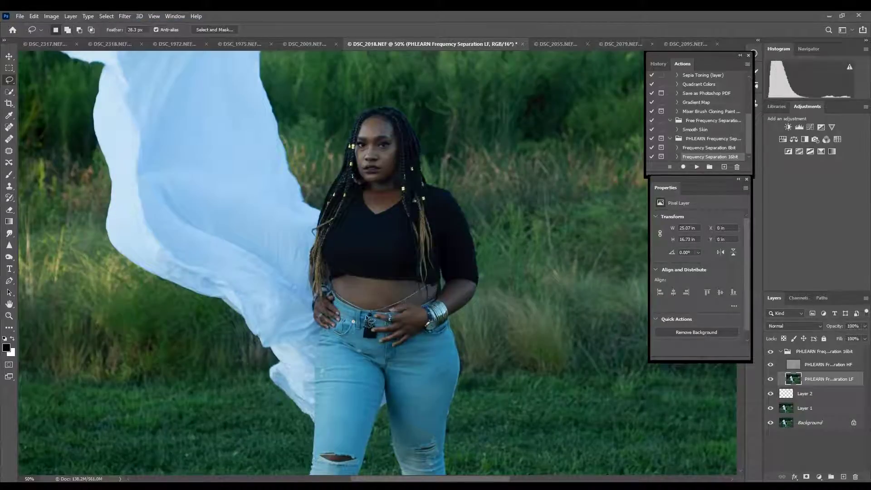
Step: Select the high-frequency layer and the Clone Stamp tool at full zoom
key("ctrl+plus")
left_click(828, 365)
left_click(9, 186)
key("ctrl+plus")
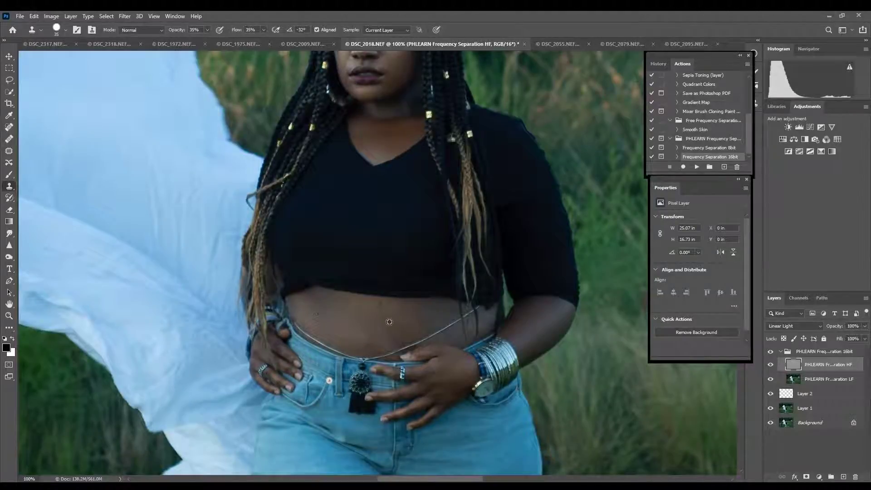
Step: Patch three small belly blemishes, including one near the bracelet, onto clean skin
key("j")
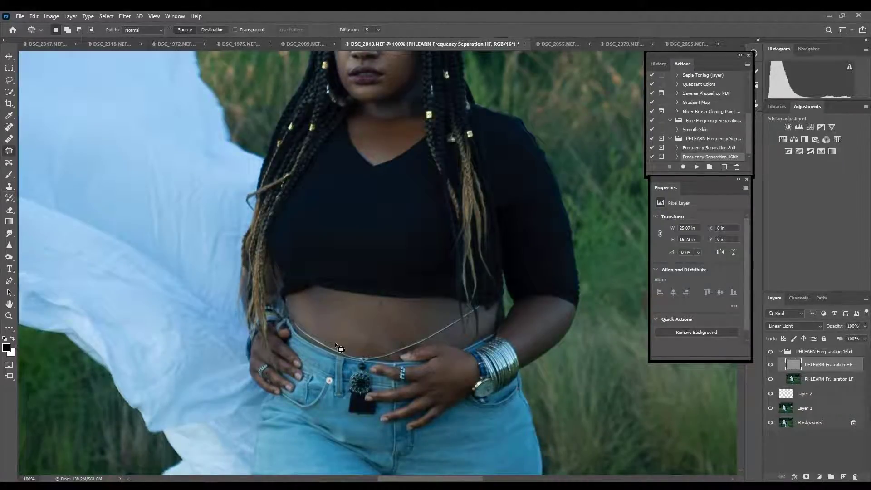
left_click_drag(367, 340, 343, 366)
left_click_drag(363, 334, 360, 324)
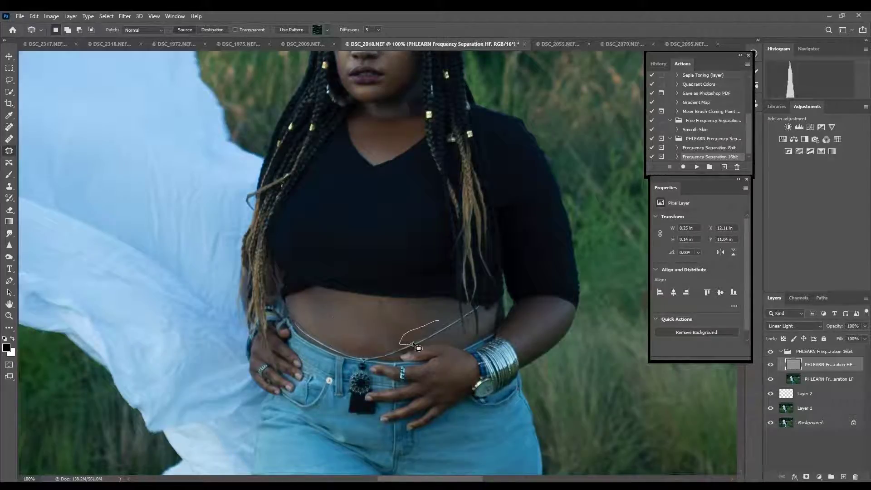
mouse_move(414, 345)
left_mouse_down()
mouse_move(411, 324)
mouse_move(442, 332)
left_mouse_up()
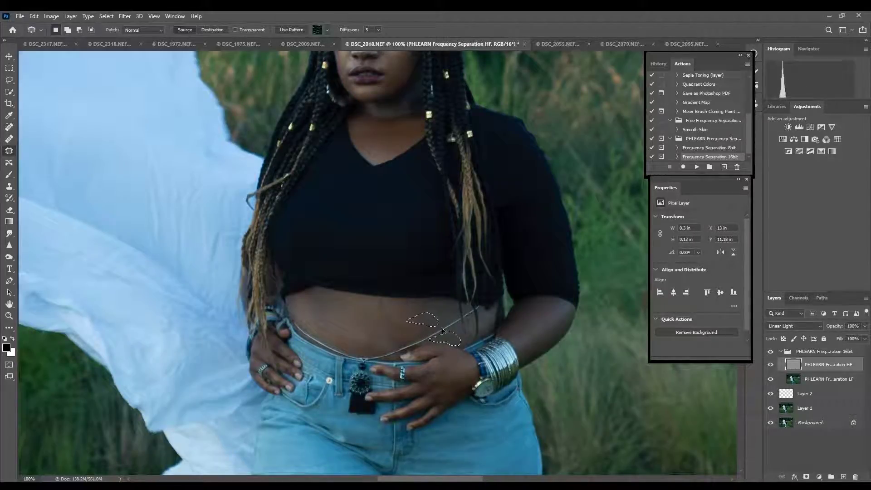
mouse_move(484, 313)
left_mouse_down()
mouse_move(482, 334)
mouse_move(443, 318)
left_mouse_up()
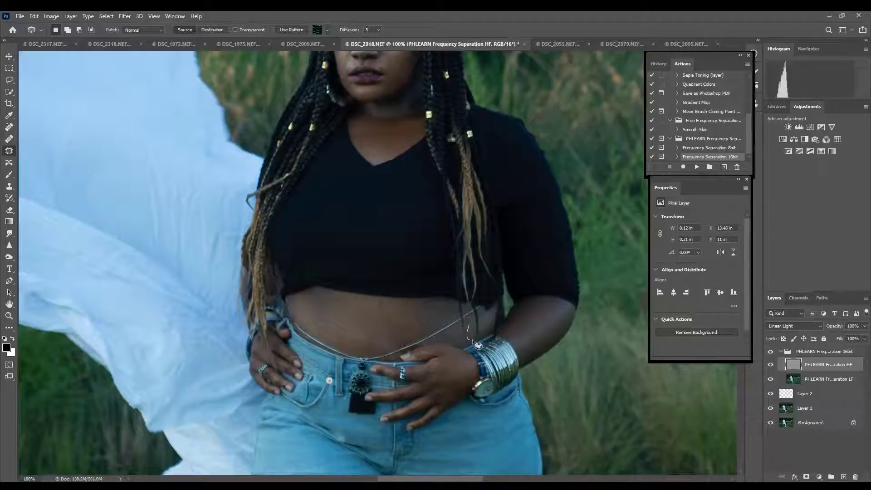
key("ctrl+d")
Step: Add a layer between HF and LF and paint soft 13%-flow tone over the belly
left_click(831, 379)
key("ctrl+shift+alt+n")
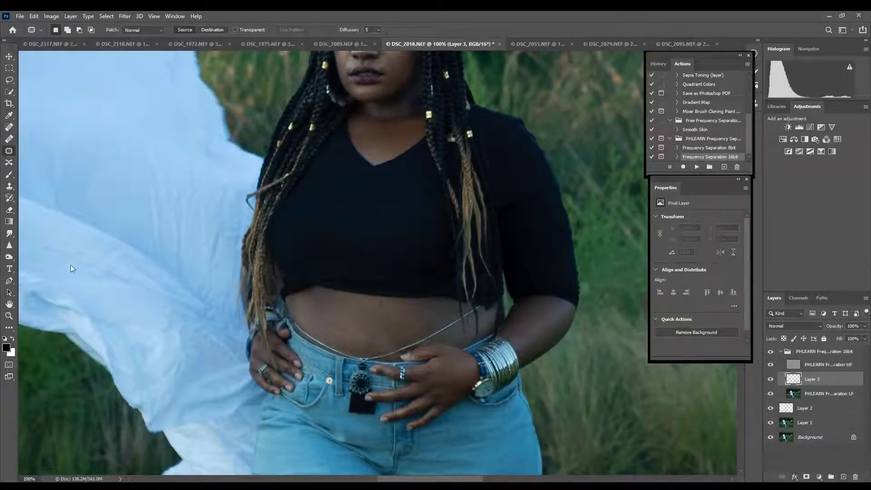
key("b")
left_click_drag(238, 34, 241, 34)
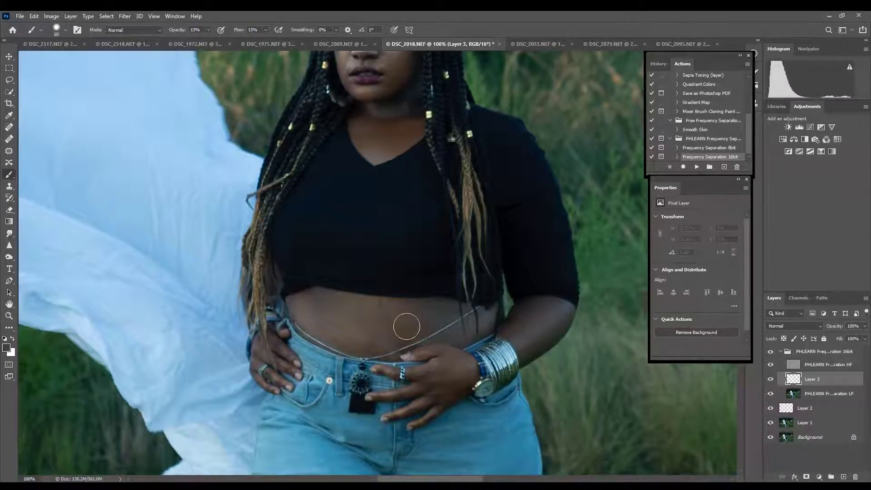
mouse_move(394, 315)
left_mouse_down()
mouse_move(343, 325)
mouse_move(402, 332)
left_mouse_up()
key("[")
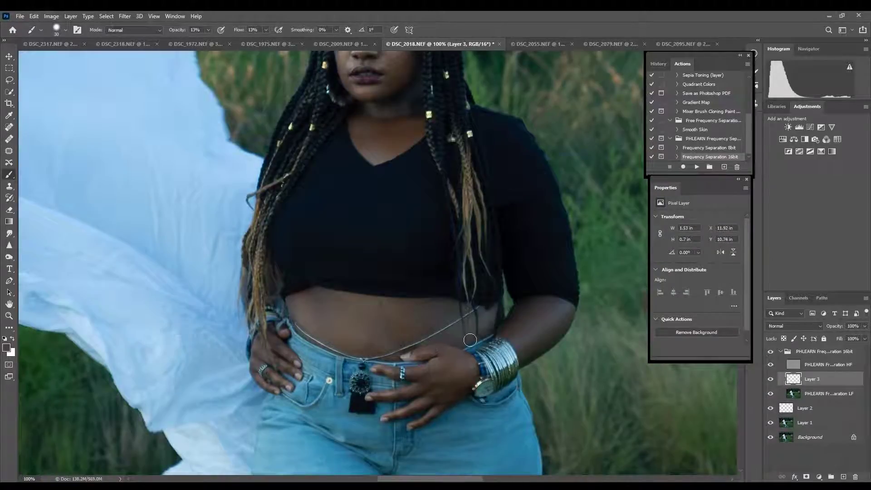
key("bracketleft")
key("bracketleft")
key("ctrl+minus")
Step: Return to the low-frequency layer and start lassoing the neck
key("alt+bracketleft")
key("l")
left_click_drag(475, 288, 468, 311)
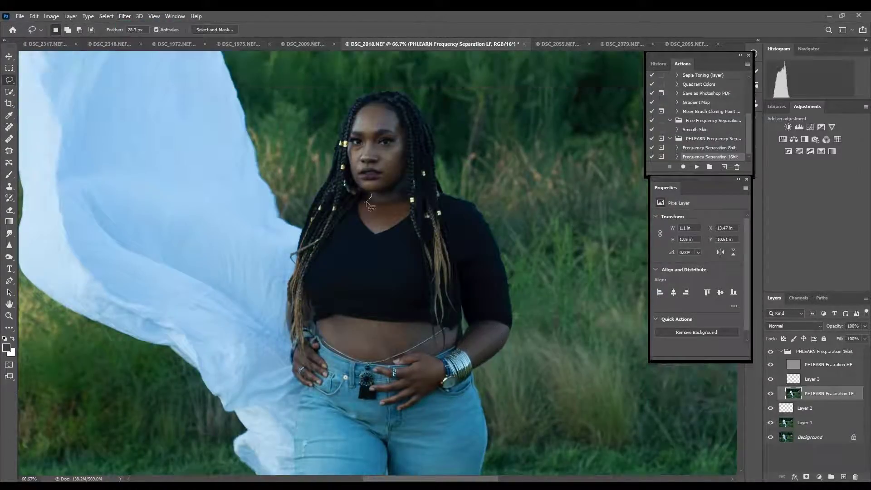
Step: Blur the lassoed neck, then patch a blemish by the lips on the high-frequency layer
key("ctrl+f")
key("ctrl+d")
key("ctrl+1")
key("alt+bracketright")
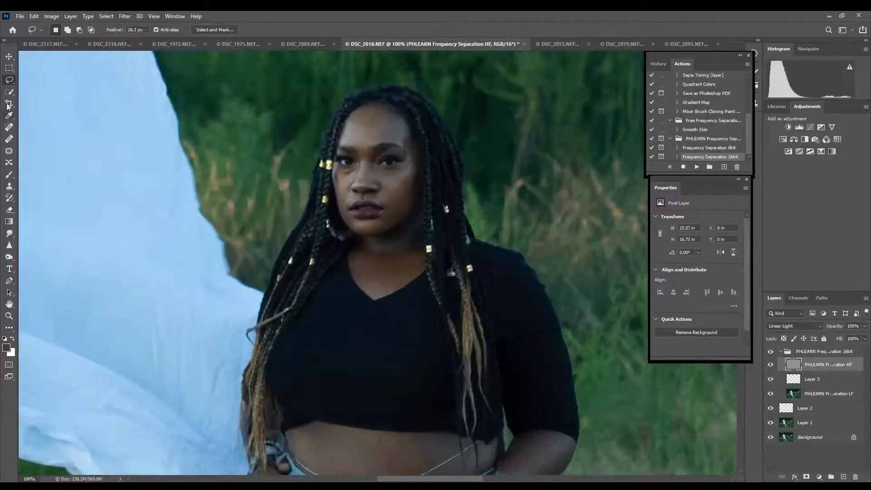
key("j")
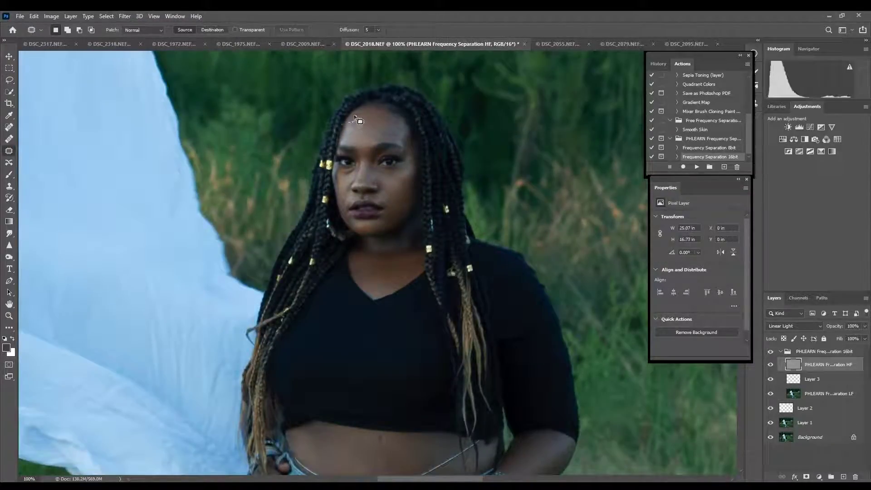
mouse_move(355, 123)
left_mouse_down()
mouse_move(380, 117)
mouse_move(383, 207)
mouse_move(397, 194)
left_mouse_up()
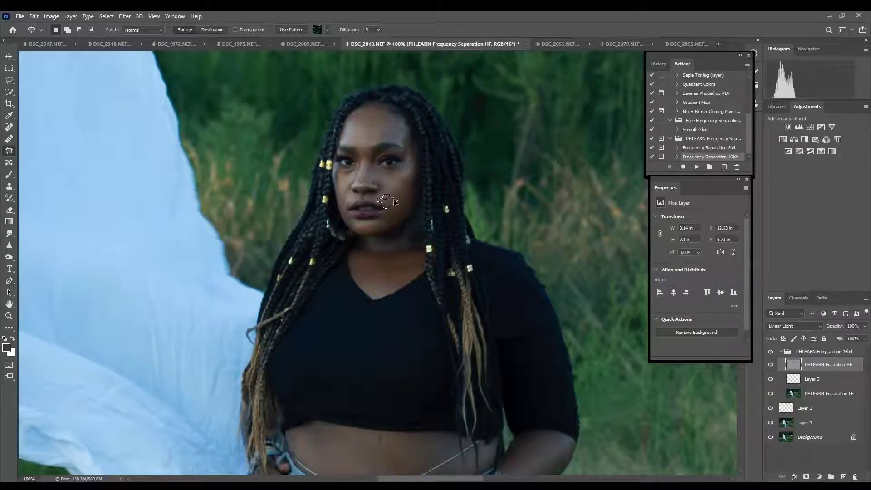
key("ctrl+d")
Step: Lasso the forehead and cheeks on the low-frequency layer and blur them smooth
key("j")
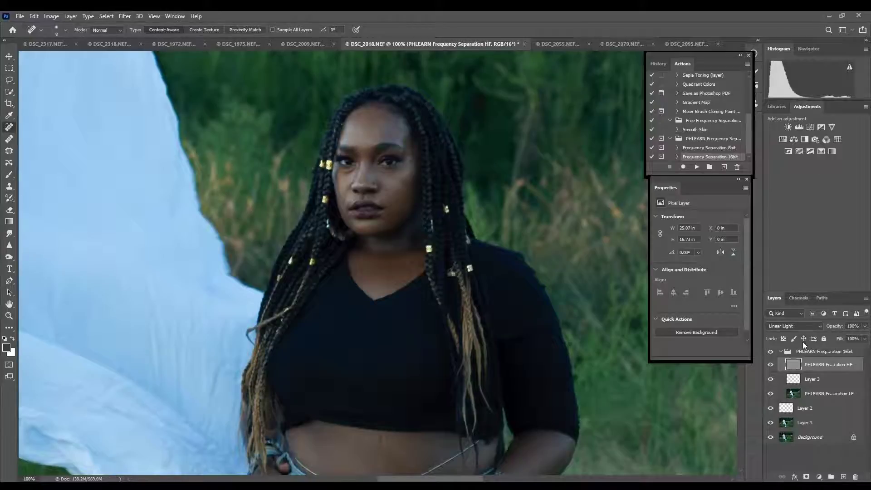
left_click(827, 393)
key("l")
left_click_drag(414, 146, 359, 143)
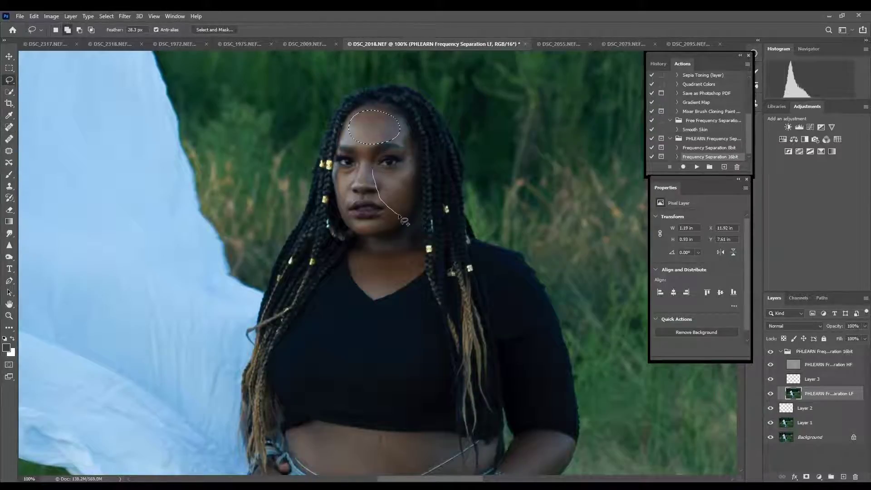
left_click_drag(395, 170, 393, 170)
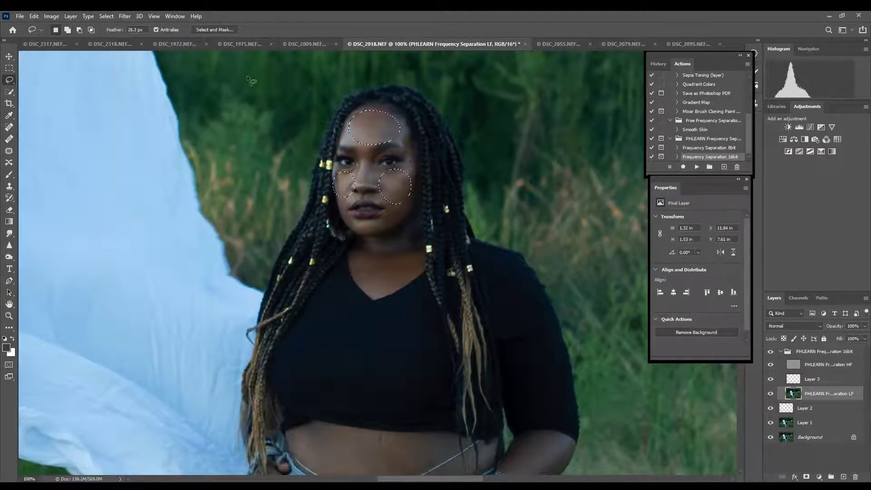
key("ctrl+f")
key("ctrl+d")
Step: Make Layer 3 active with the Brush tool, zoomed in on the body
left_click(817, 365)
key("j")
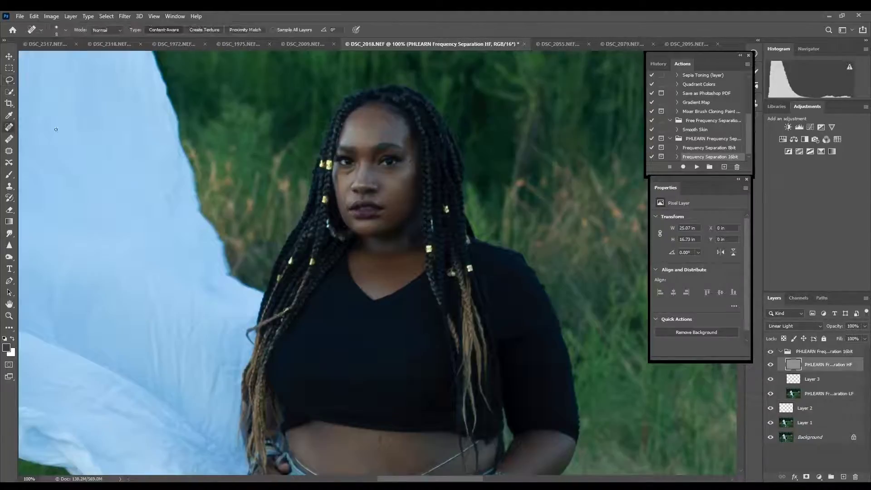
key("shift+j")
key("shift+j")
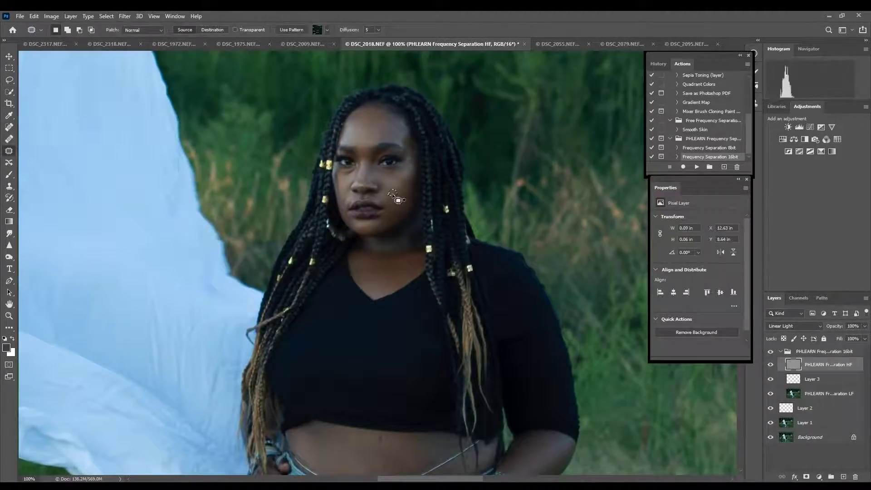
key("ctrl+minus")
key("ctrl+minus")
key("ctrl+minus")
left_click(816, 379)
key("ctrl+plus")
key("ctrl+plus")
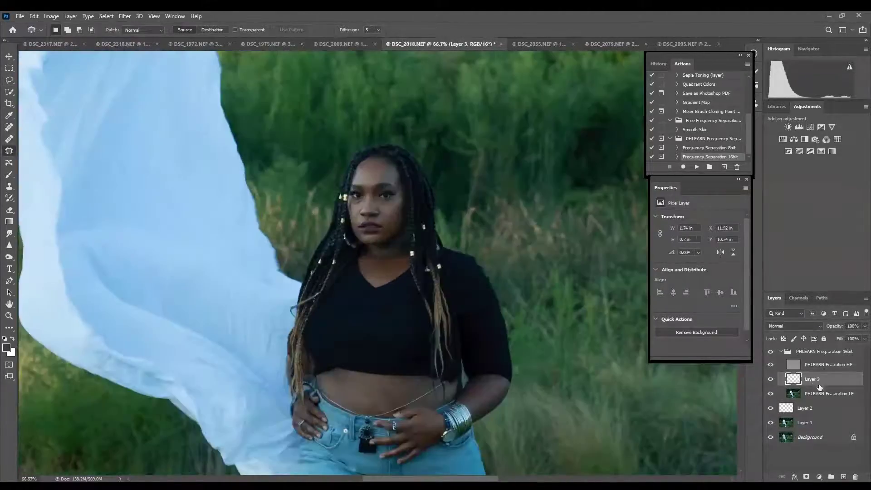
key("b")
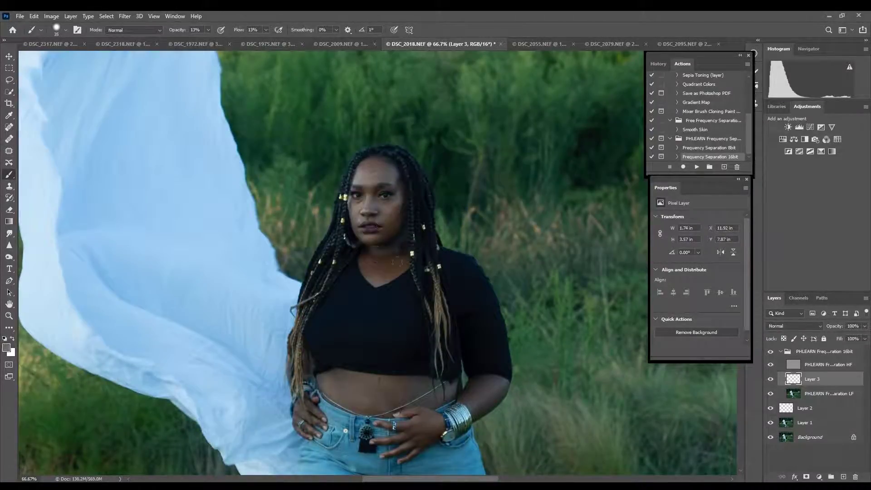
Step: Paint a faint white dab near the belly on a new layer
key("x")
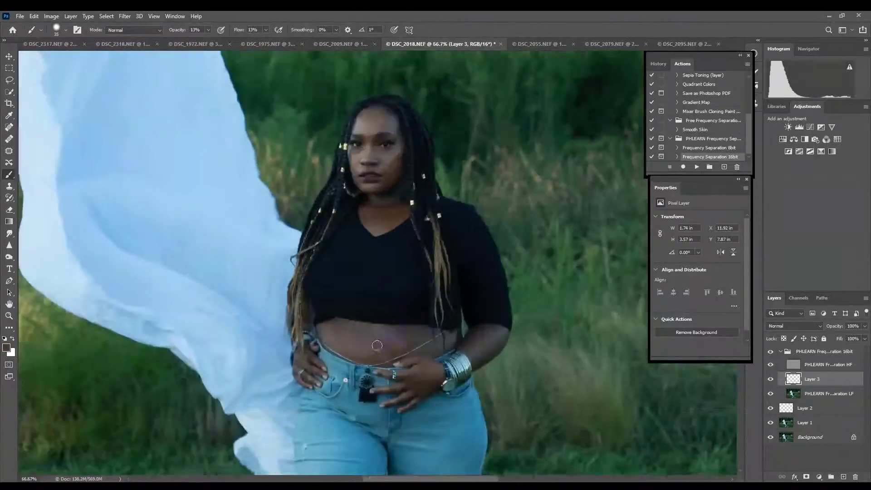
scroll(377, 263, "down", 2)
left_click(844, 477)
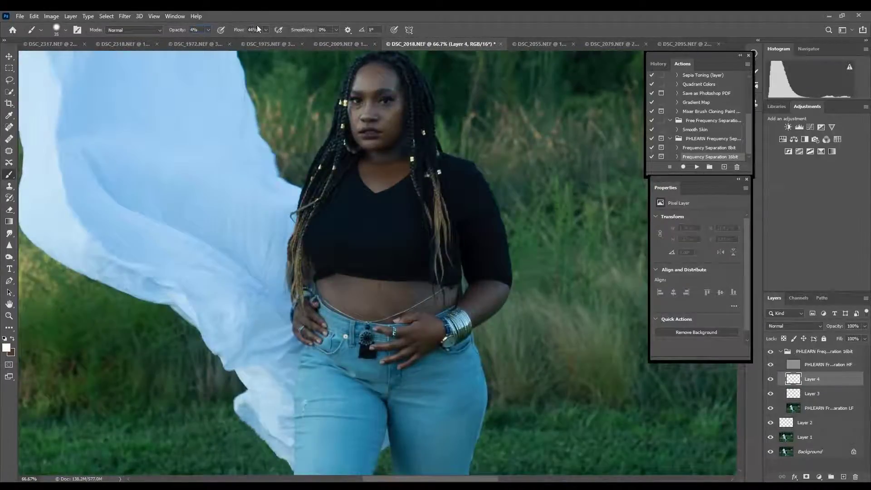
left_click(329, 293)
Step: Collapse the PHLEARN frequency separation group in the Layers panel
scroll(386, 317, "down", 3)
scroll(434, 365, "up", 1)
scroll(434, 364, "up", 1)
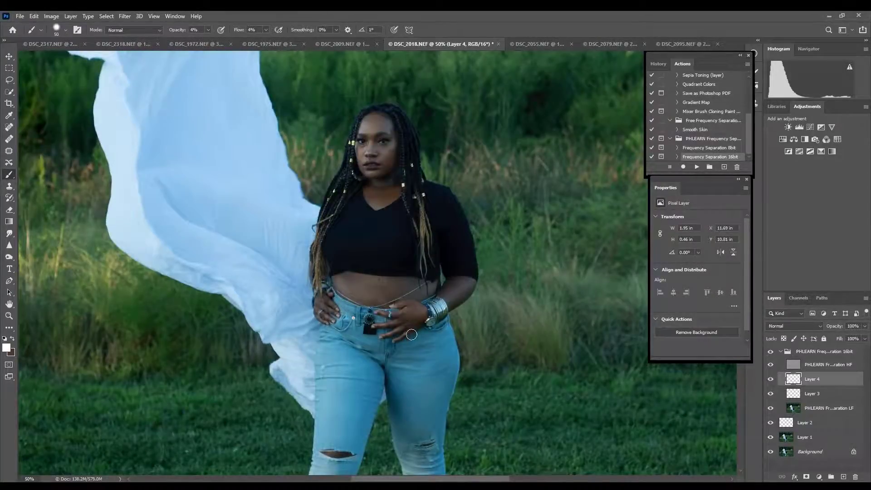
scroll(412, 335, "down", 2)
scroll(412, 335, "down", 1)
left_click(781, 351)
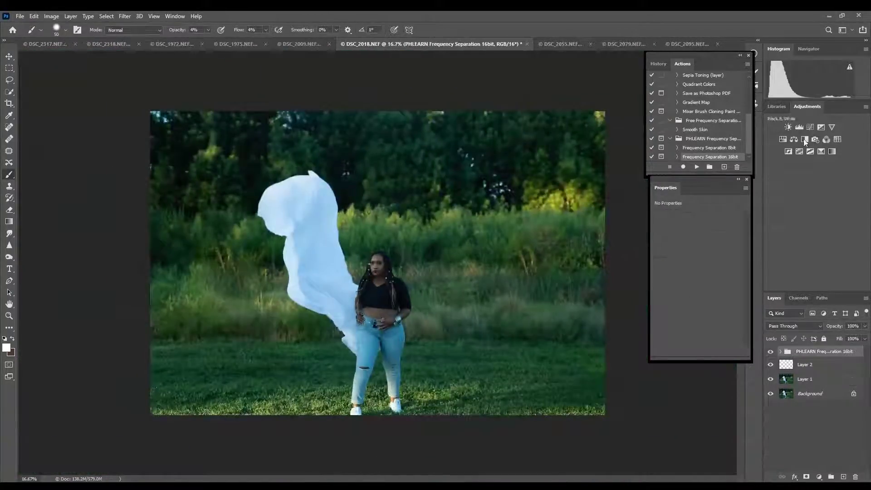
Step: Add Brightness/Contrast and a copper Gradient Map set to Soft Light at 91% opacity
left_click(789, 127)
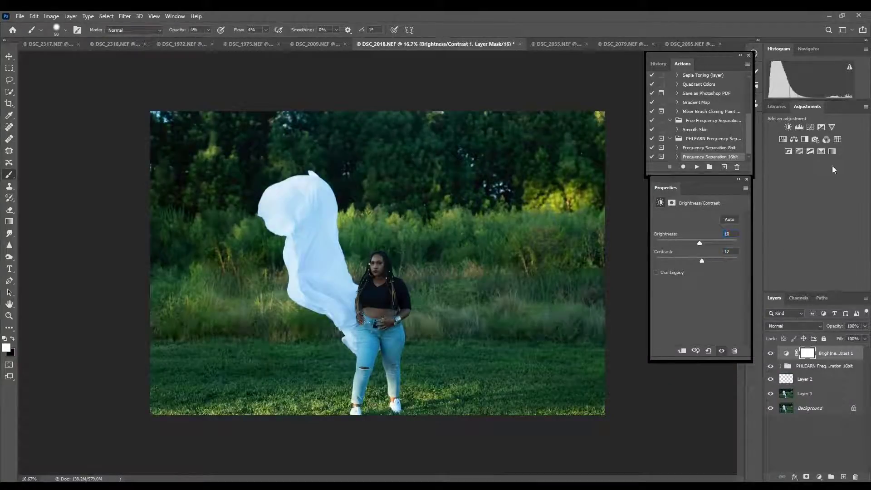
left_click(833, 151)
left_click(695, 221)
left_click(695, 118)
left_click(770, 88)
left_click(794, 326)
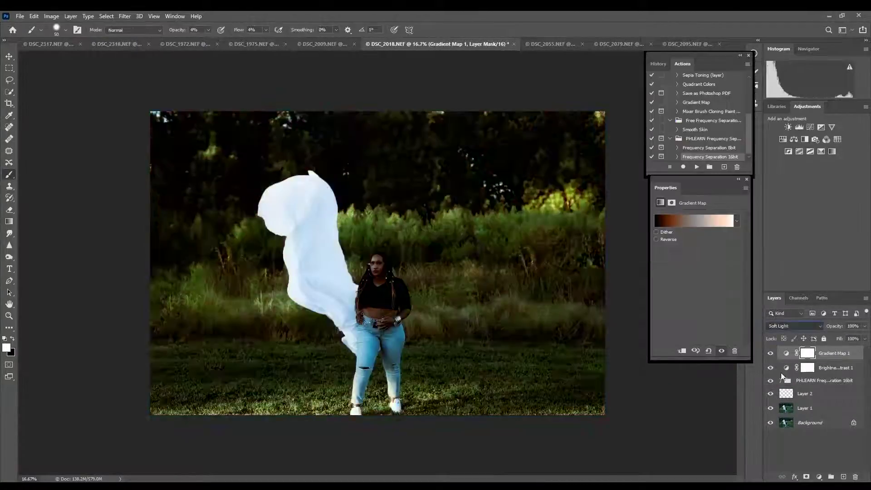
left_click_drag(835, 326, 829, 327)
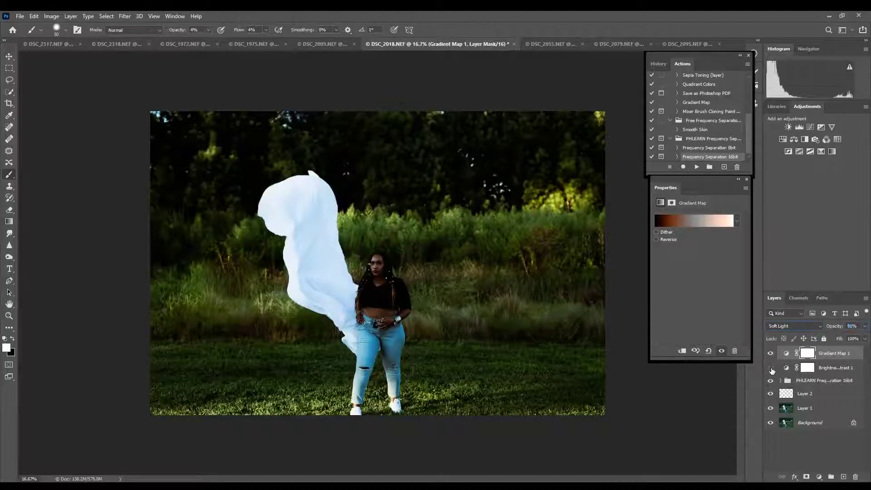
Step: Compare Brightness/Contrast on and off, then move it above the Gradient Map
left_click(772, 368)
left_click(771, 368)
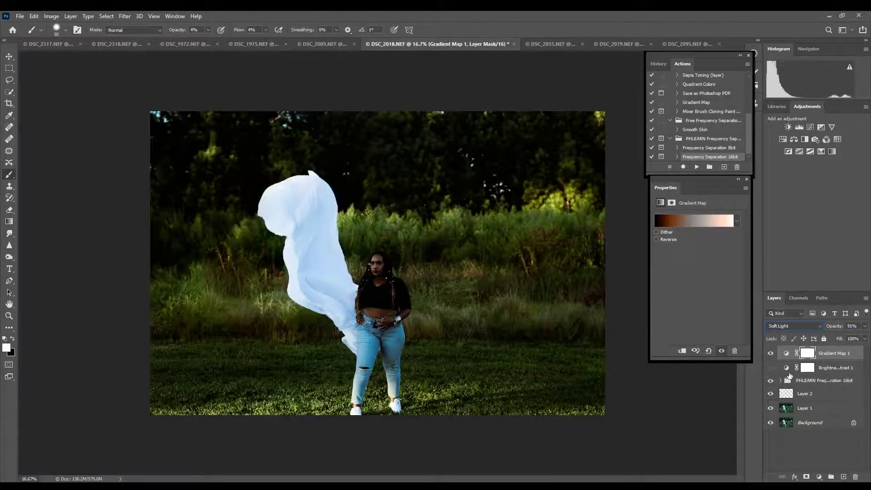
left_click_drag(826, 374, 826, 351)
Step: Lasso the woman's face and add a Brightness/Contrast layer with Brightness 23
scroll(374, 253, "up", 1)
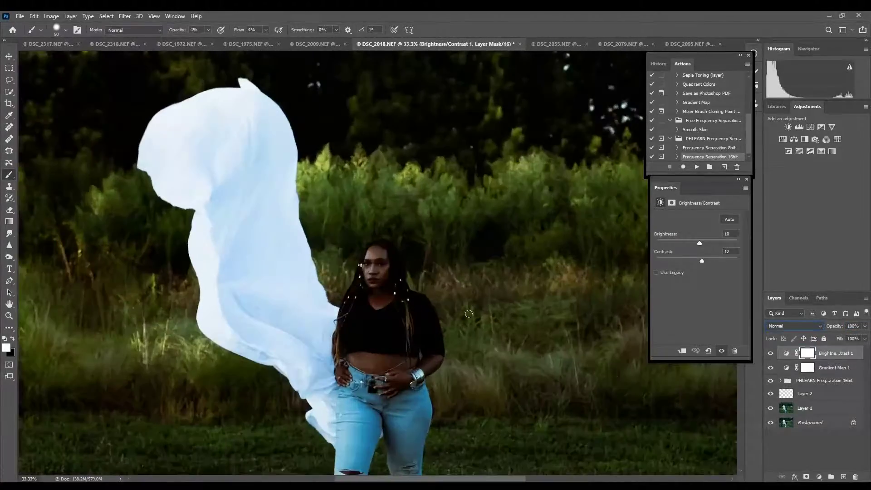
key("l")
left_click_drag(376, 309, 365, 254)
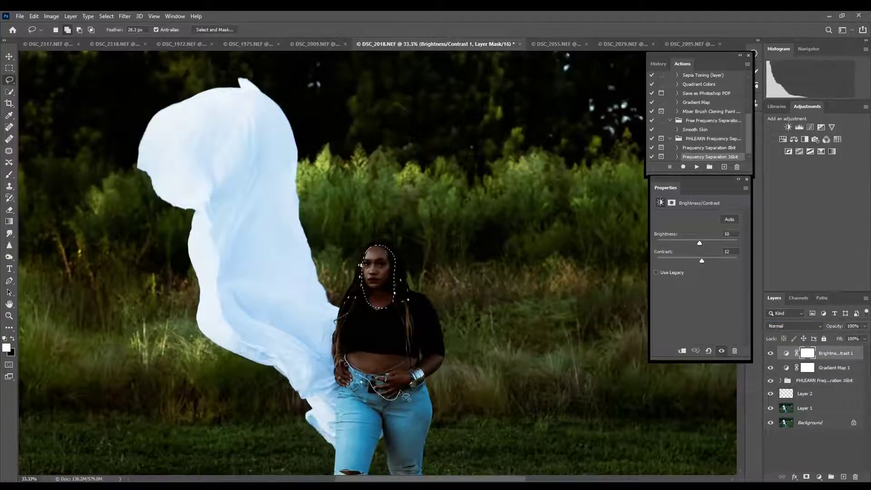
left_click(788, 127)
left_click_drag(672, 236, 678, 236)
key("ctrl+minus")
key("ctrl+minus")
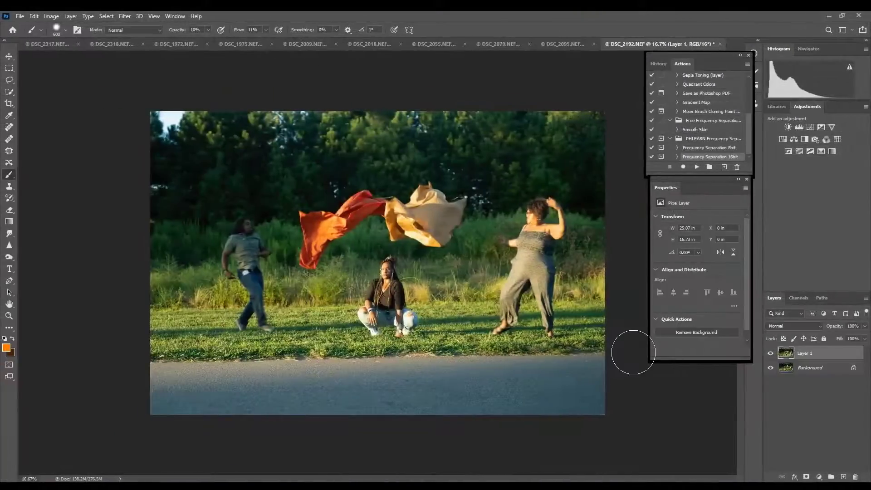
Step: Patch out the figure on the left using nearby grass and foliage
left_click(9, 154)
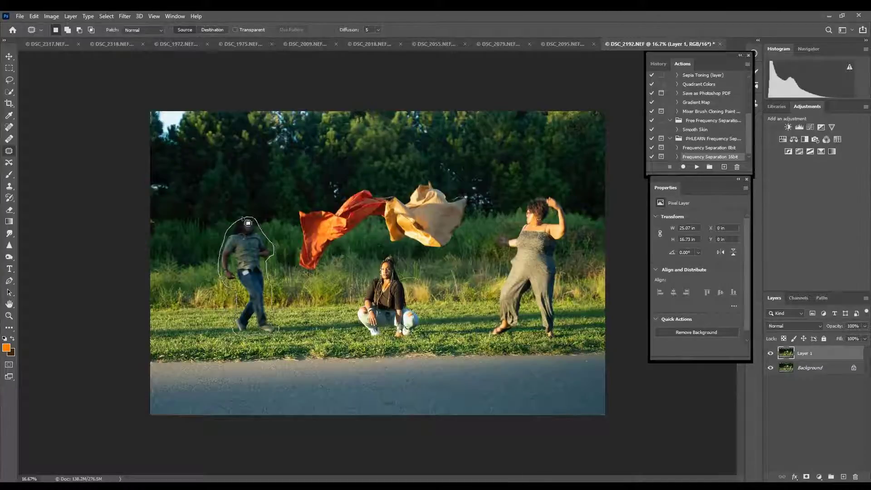
left_click_drag(277, 262, 246, 218)
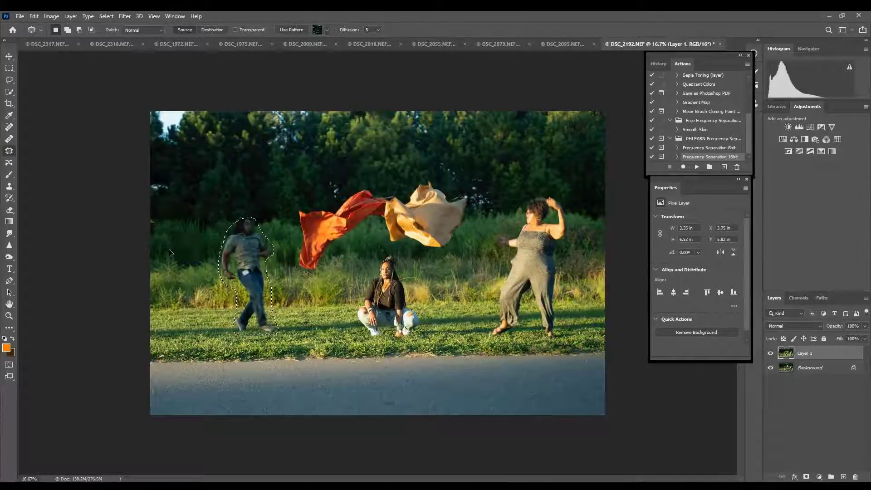
mouse_move(247, 268)
left_mouse_down()
mouse_move(186, 267)
mouse_move(222, 248)
left_mouse_up()
key("ctrl+d")
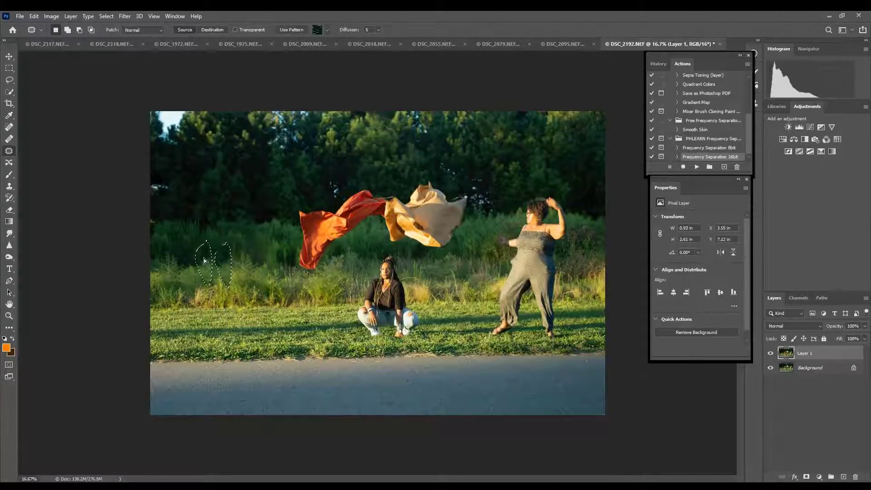
key("ctrl+d")
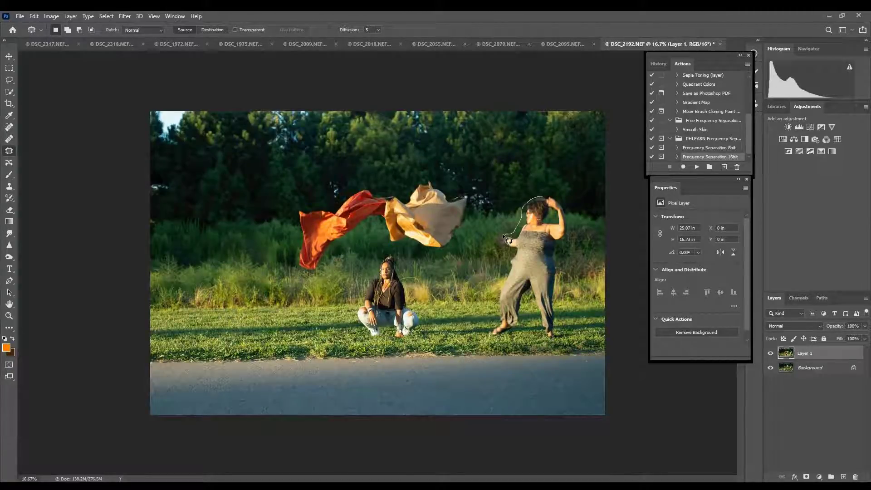
Step: Outline the woman on the right, then undo the failed patch attempt
left_click_drag(517, 255, 539, 219)
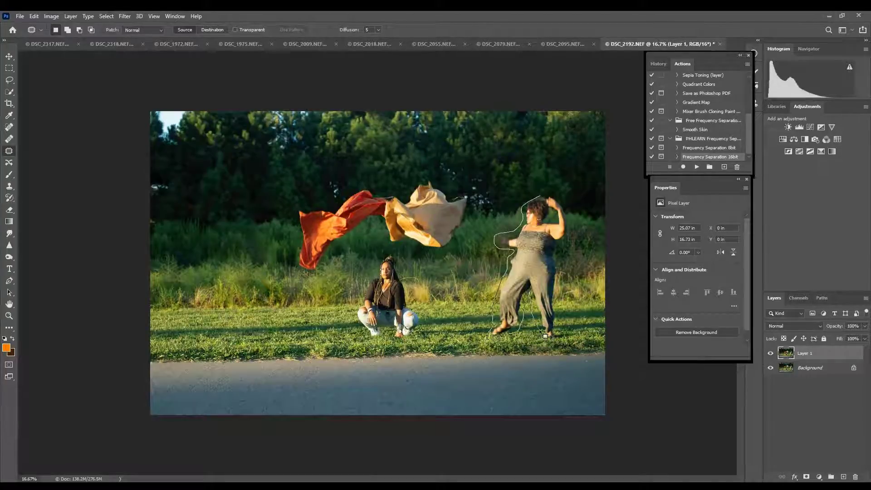
left_click_drag(564, 207, 606, 235)
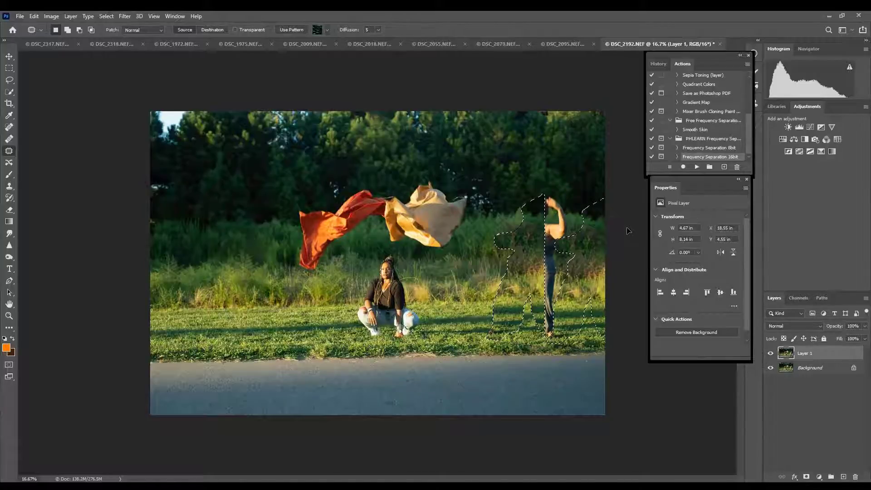
key("ctrl+z")
key("ctrl+d")
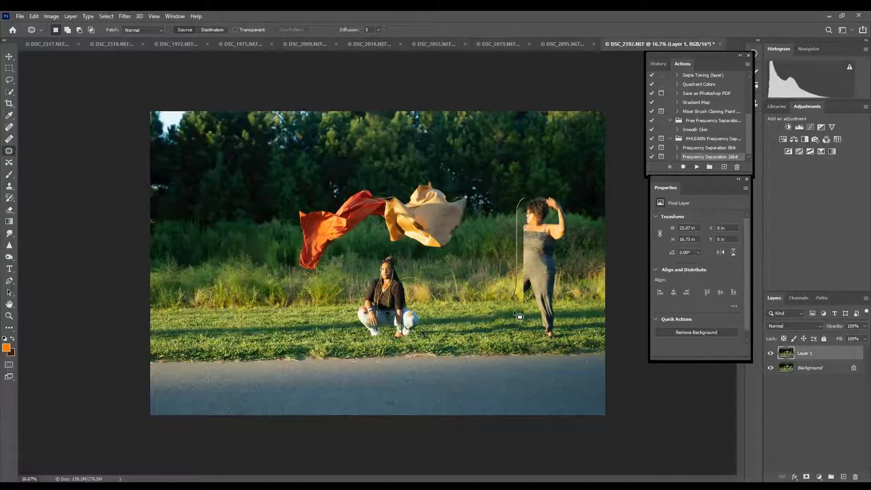
Step: Patch the standing woman away with nearby grass and fix a small spot in the trees
left_click_drag(548, 264, 524, 199)
left_click_drag(531, 235, 590, 235)
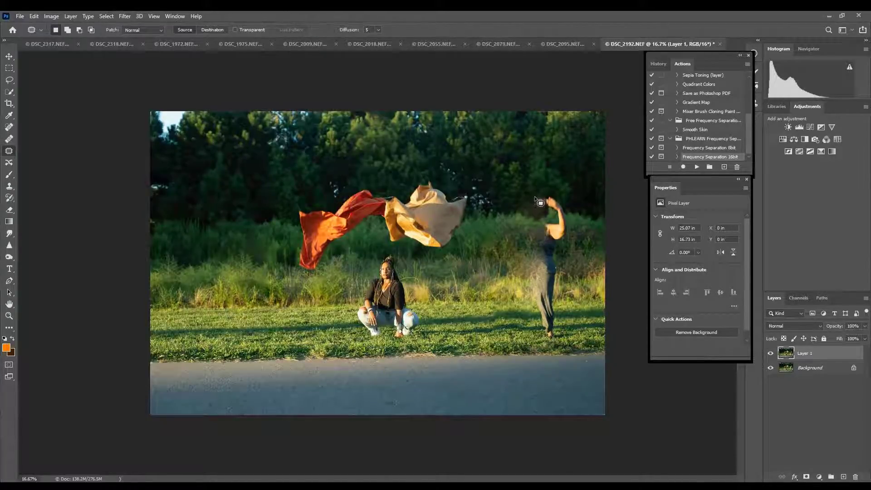
left_click_drag(571, 242, 495, 226)
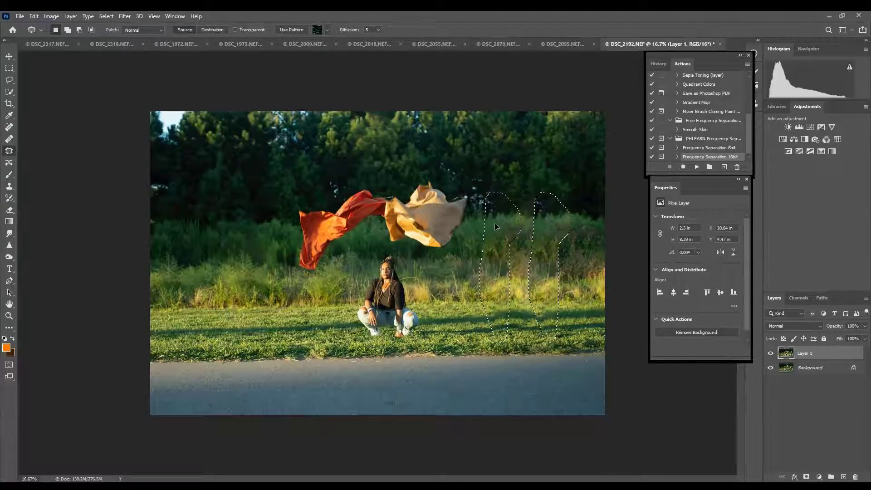
key("ctrl+d")
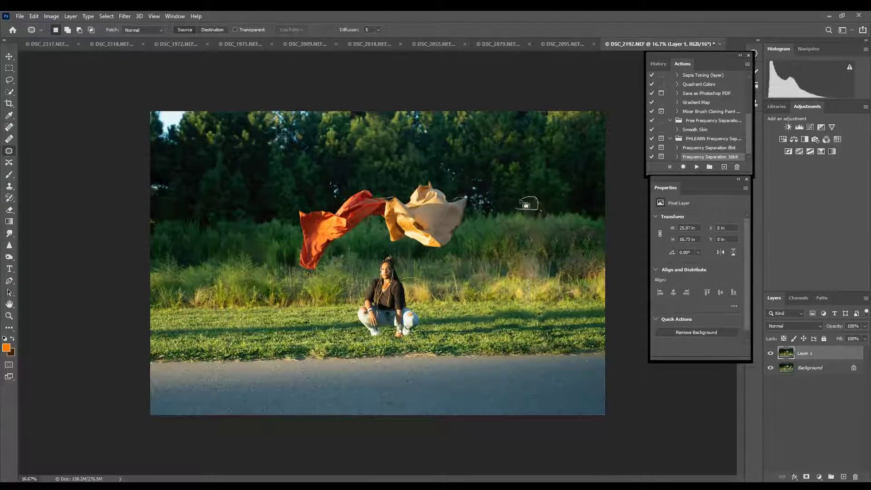
left_click_drag(526, 202, 500, 208)
key("ctrl+d")
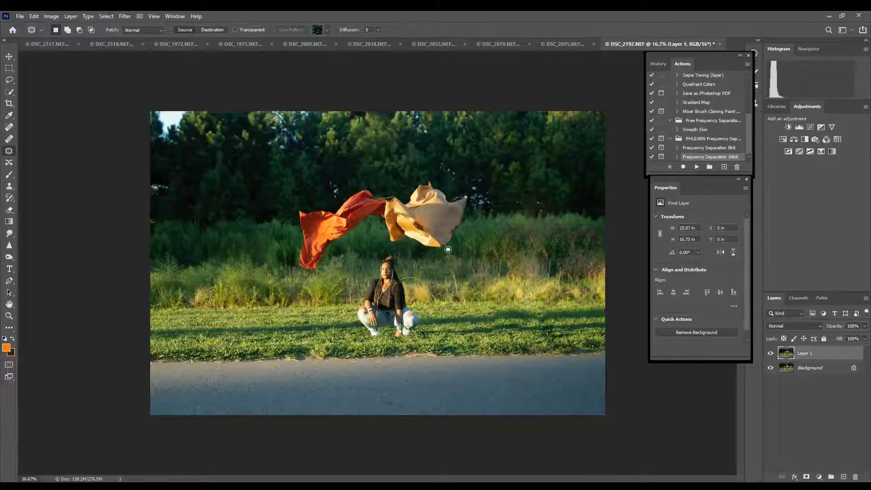
Step: Heal leftover marks where the woman stood using the Healing Brush sampled from clean grass
key("j")
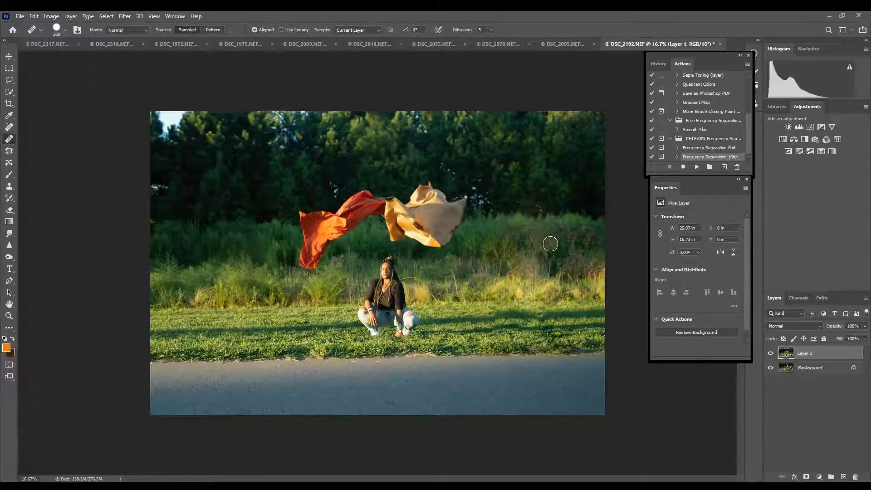
key("ctrl+plus")
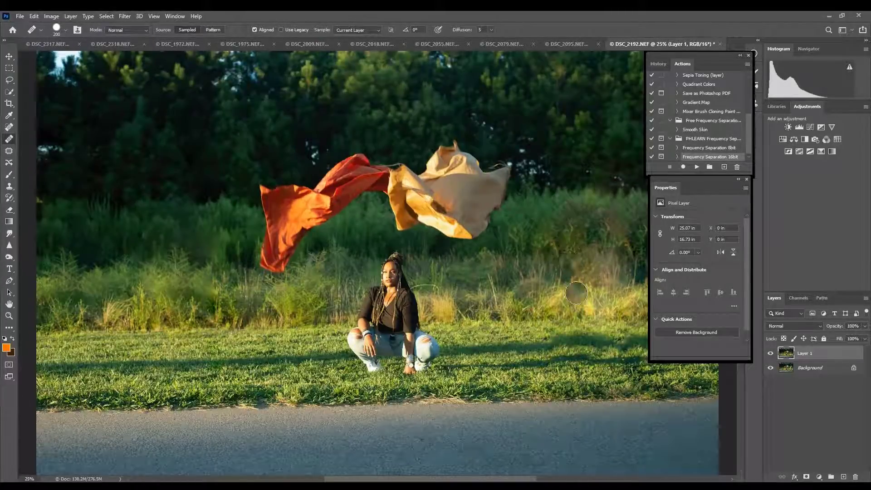
left_click(607, 255, "alt")
left_click_drag(611, 286, 579, 276)
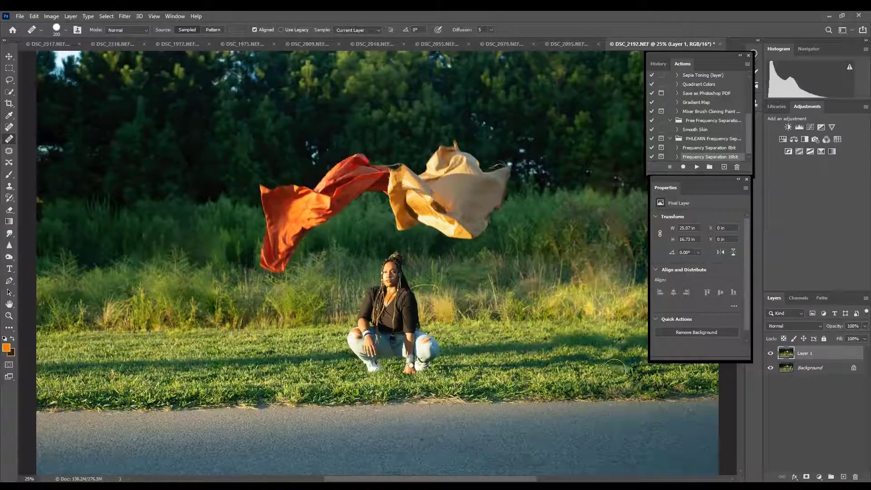
key("ctrl+minus")
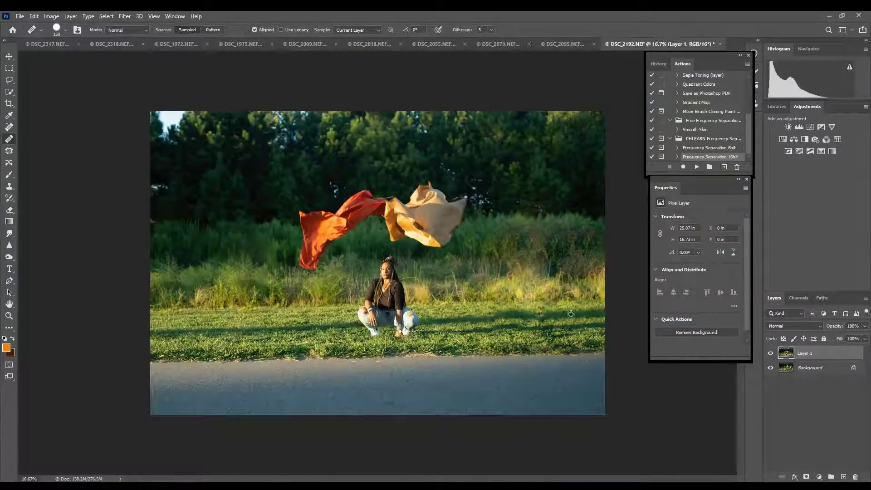
left_click(571, 314, "alt")
left_click_drag(553, 315, 449, 321)
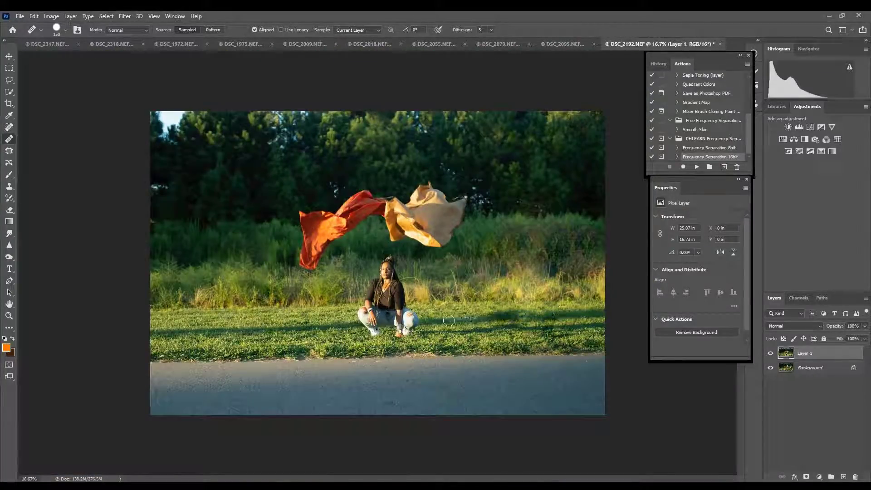
Step: Patch a remaining grass spot on the right and make the Background layer active
key("ctrl+plus")
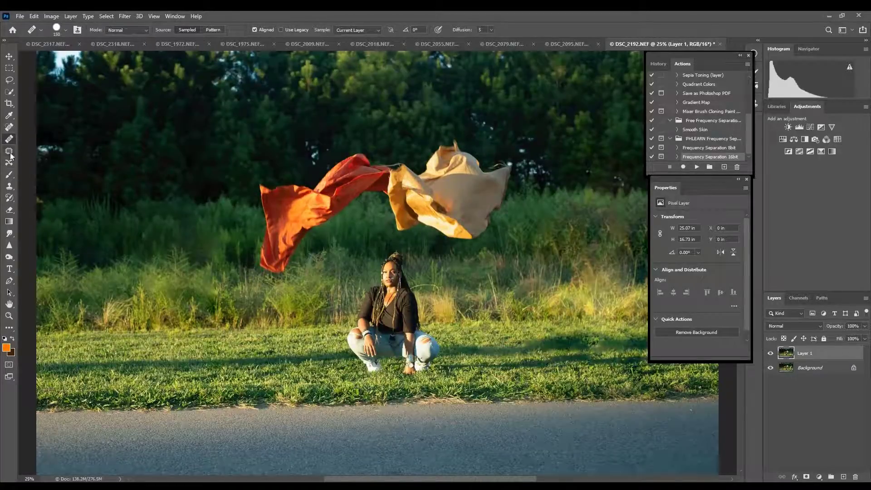
left_click(9, 150)
left_click_drag(526, 351, 528, 350)
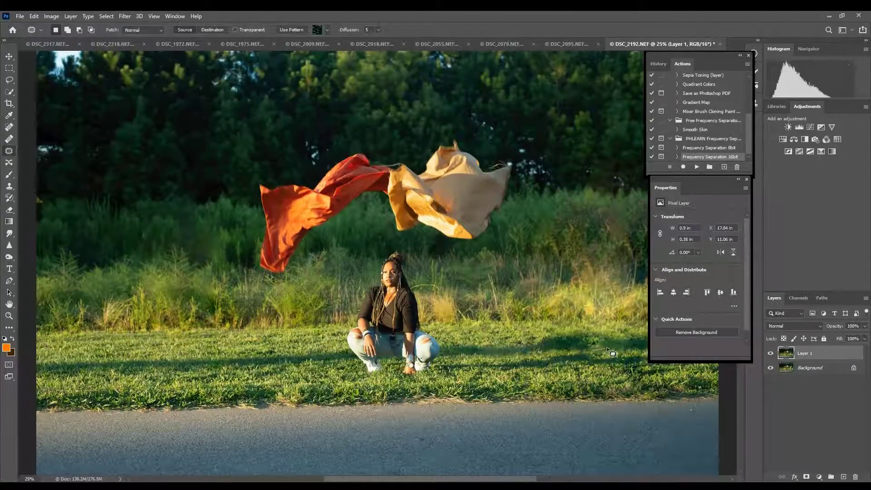
key("ctrl+d")
key("ctrl+minus")
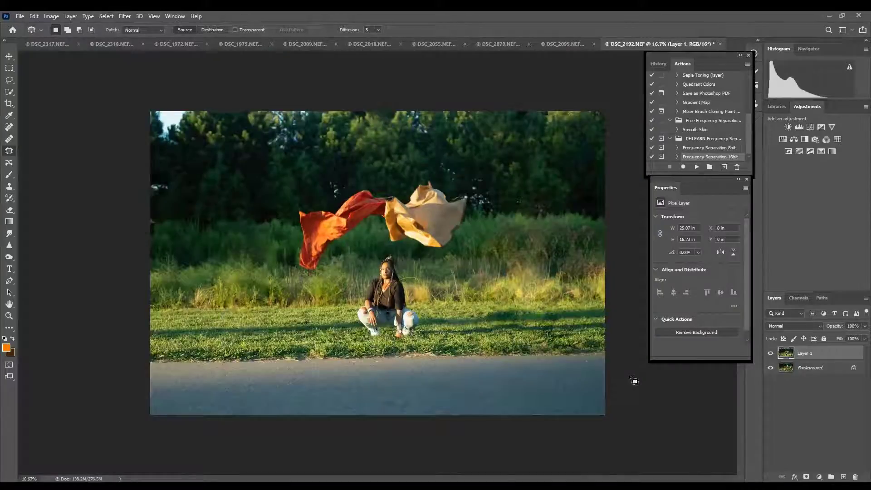
key("ctrl+plus")
key("ctrl+plus")
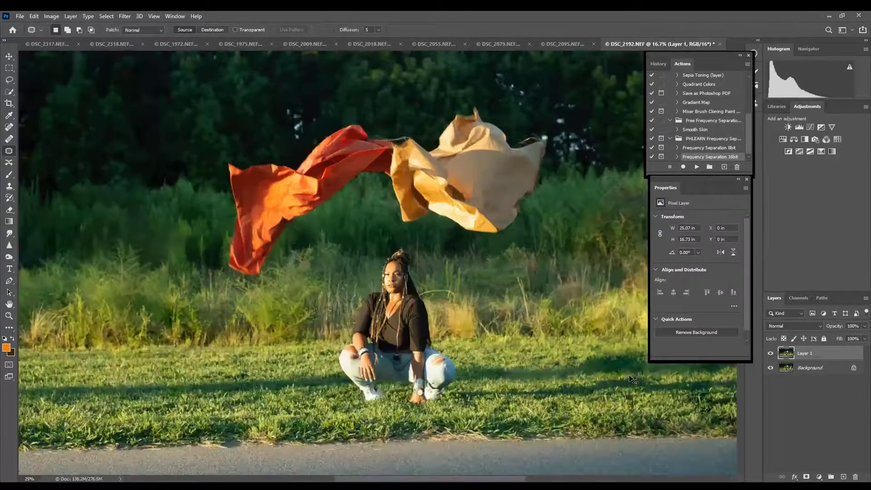
key("ctrl+minus")
key("ctrl+minus")
key("ctrl+minus")
key("alt+bracketleft")
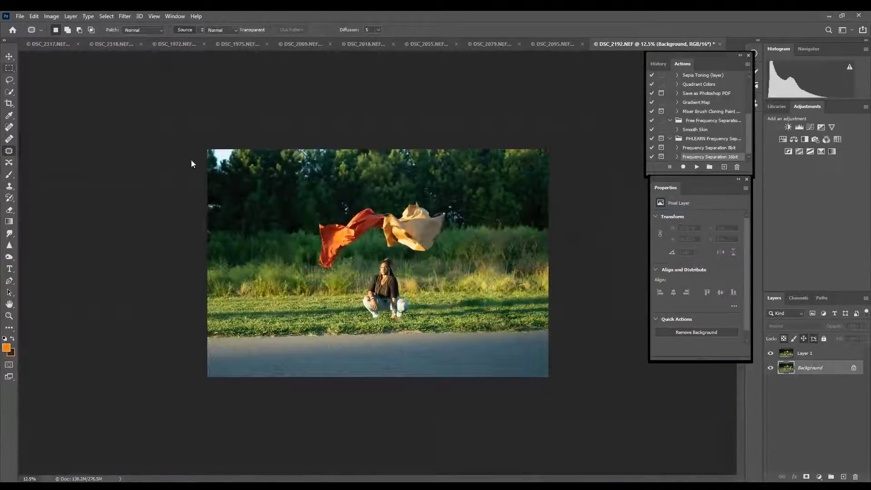
Step: Crop the photo to a rectangular selection of its upper part
key("m")
left_click_drag(208, 149, 549, 333)
left_click(51, 16)
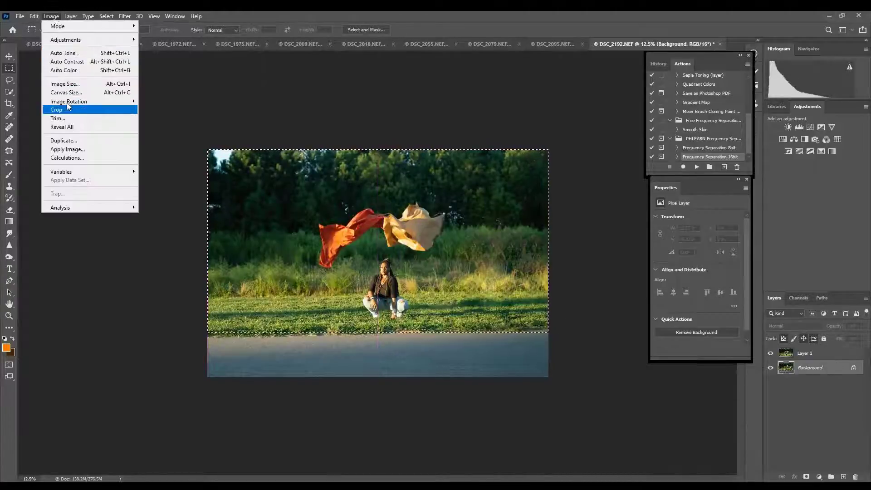
left_click(67, 108)
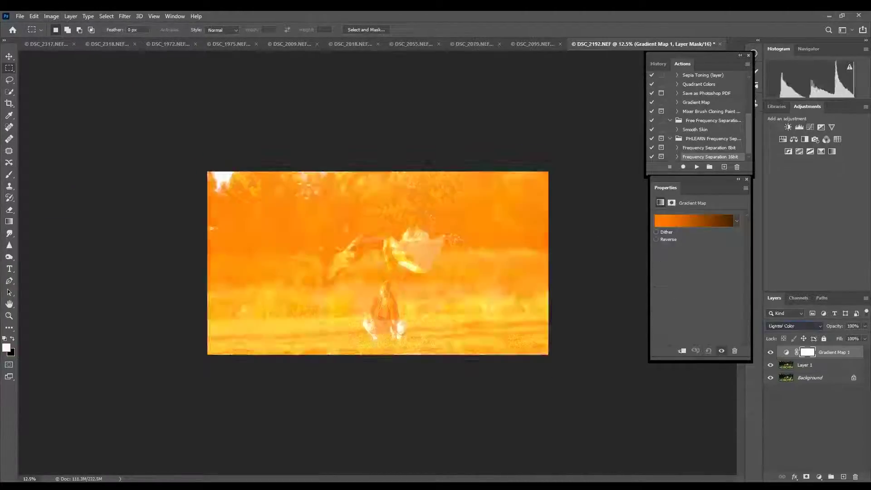
Step: Try moving the gradient map's colour stops toward orange, then discard those edits
left_click_drag(840, 326, 834, 328)
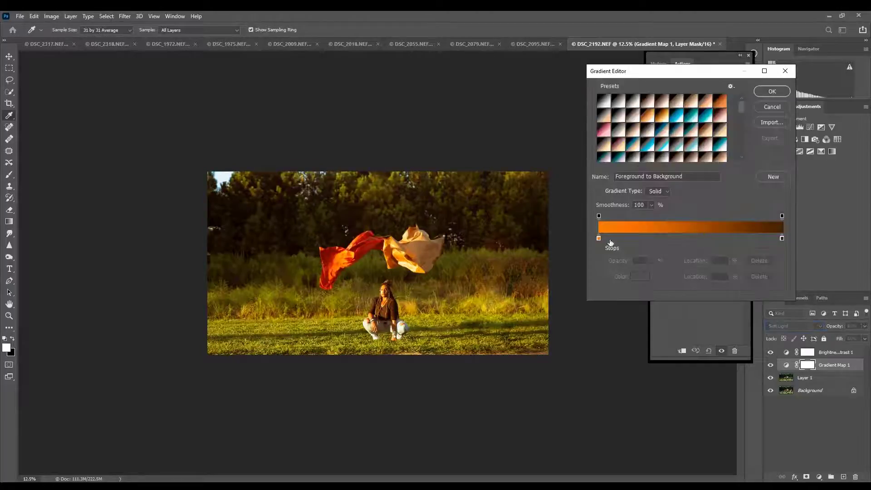
left_click(599, 239)
left_click_drag(782, 238, 716, 241)
left_click_drag(599, 217, 606, 217)
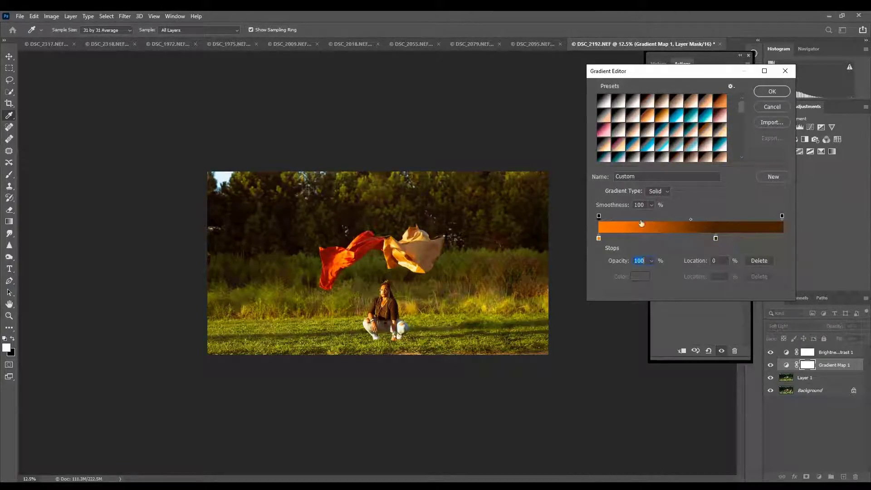
left_click_drag(716, 240, 708, 242)
left_click(659, 227)
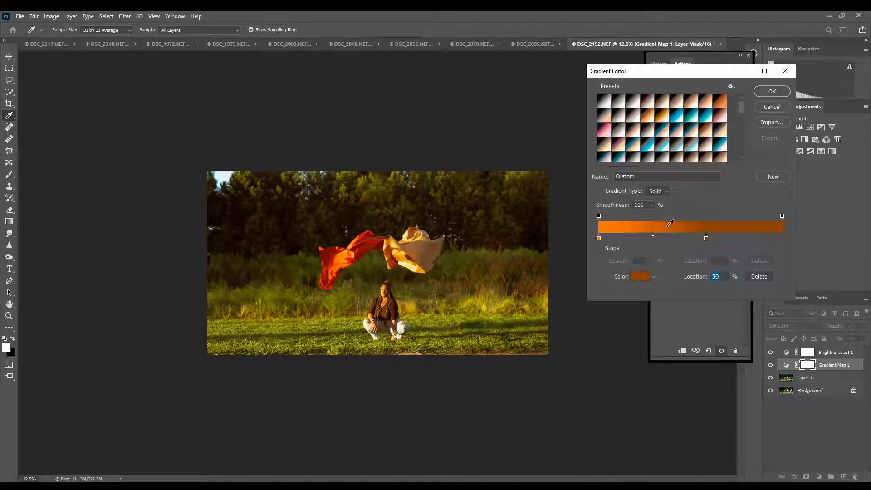
left_click(771, 107)
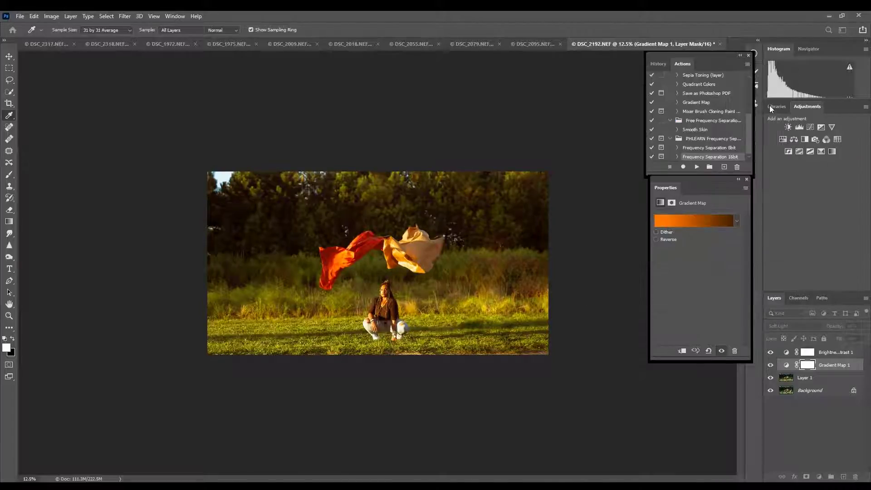
Step: Keep a solid gradient, shift the right colour stop left and set its opacity to 0
left_click(677, 223)
left_click(662, 193)
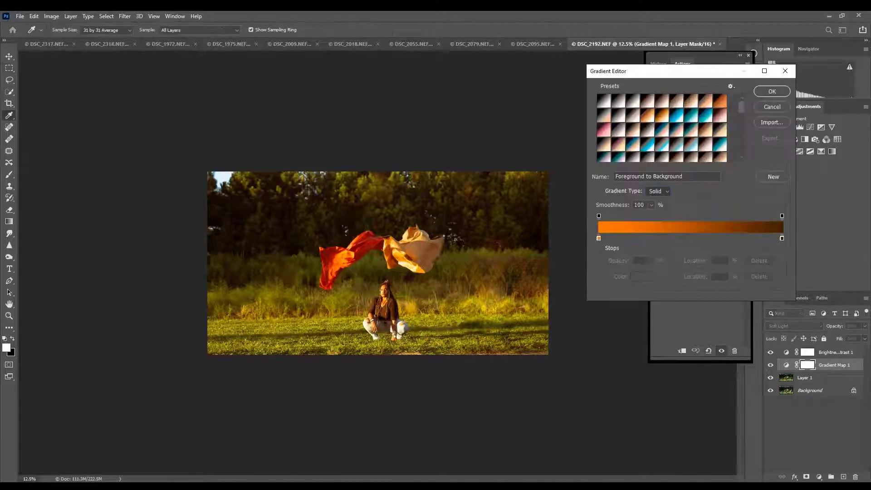
left_click(669, 192)
left_click(665, 200)
left_click_drag(782, 239, 738, 239)
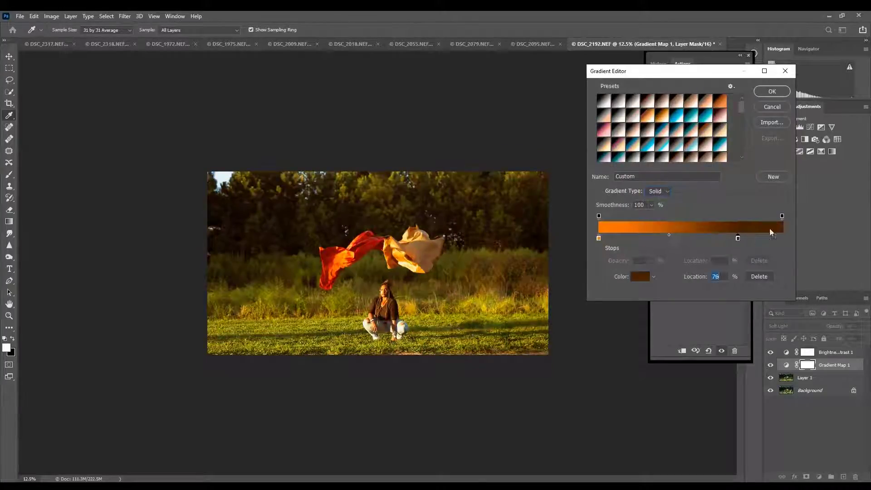
left_click(782, 216)
type("0")
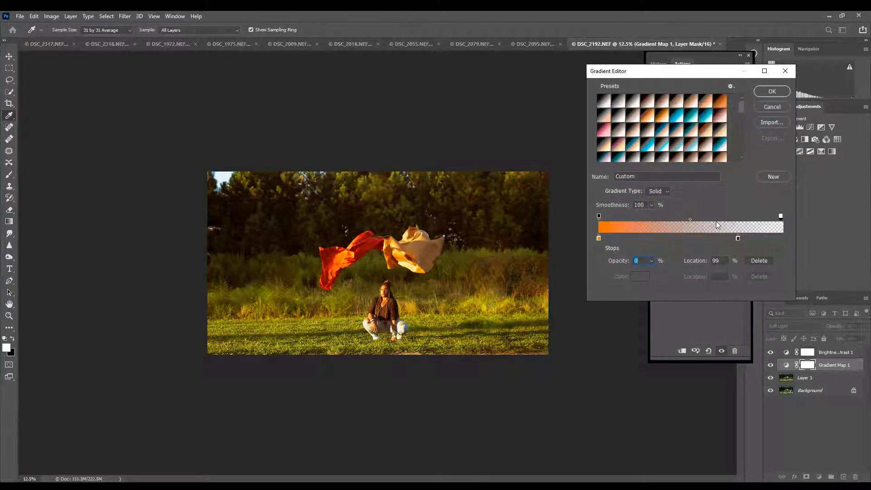
left_click(764, 109)
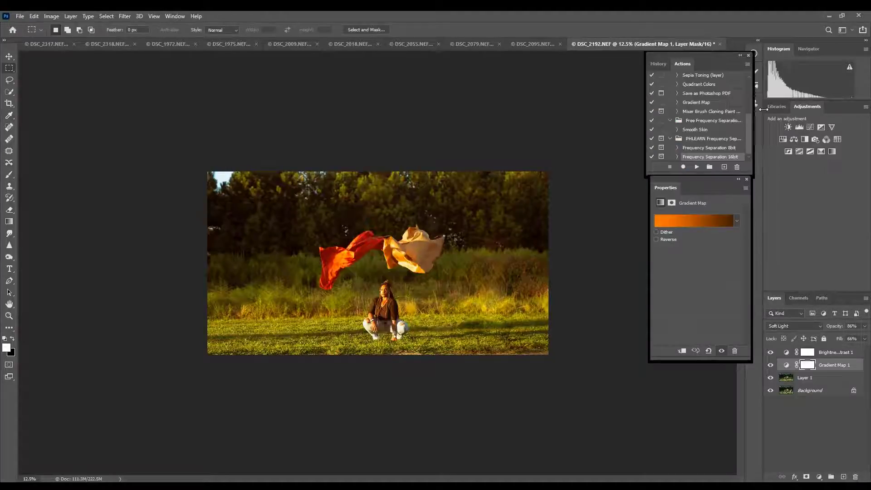
Step: Preview several gradient presets on the photo, including Sepia-Cyan and Gold 1
left_click(664, 218)
left_click(633, 115)
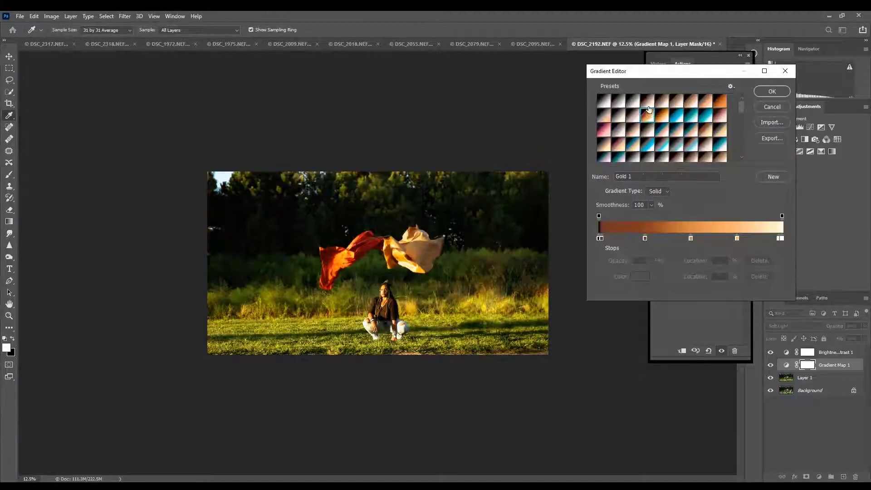
left_click(651, 103)
scroll(650, 104, "down", 1)
left_click(618, 154)
left_click(661, 128)
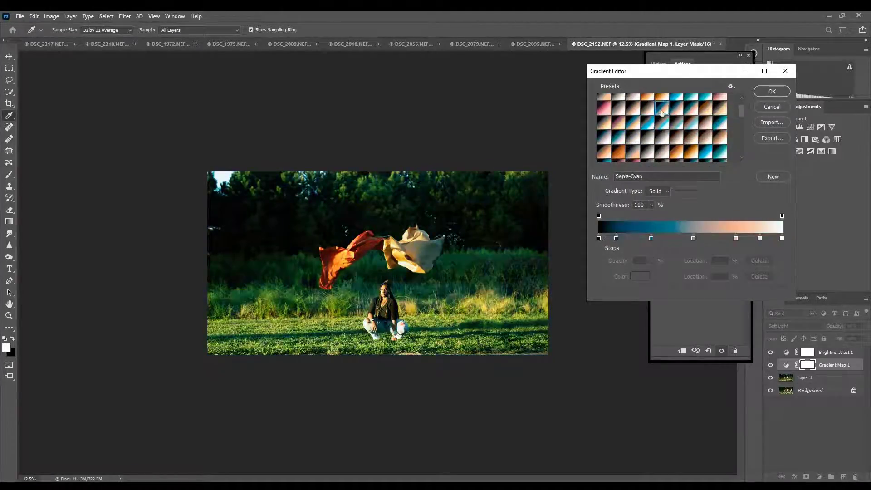
left_click(691, 122)
scroll(711, 139, "down", 2)
left_click(706, 122)
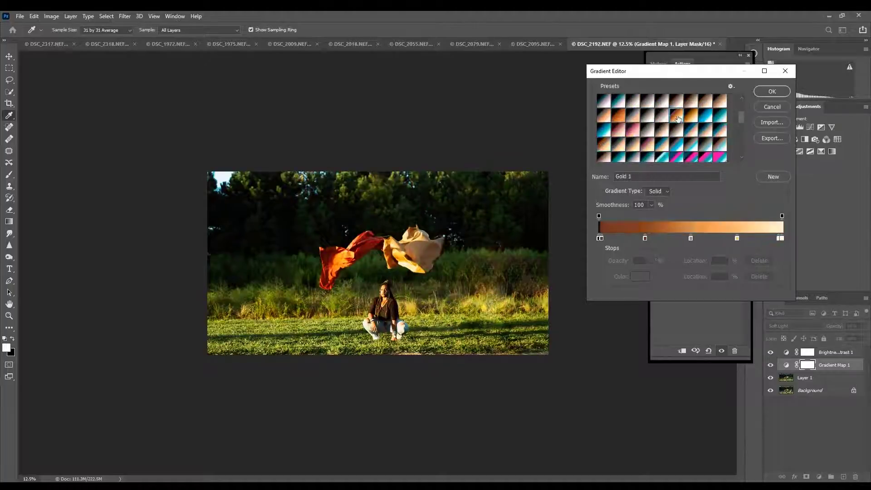
scroll(743, 125, "down", 3)
scroll(743, 125, "down", 3)
Step: Preview Oranges and Cloud presets like Orange_09 and Cloud_04, then cancel to keep the orange gradient
left_click(602, 130)
left_click(671, 144)
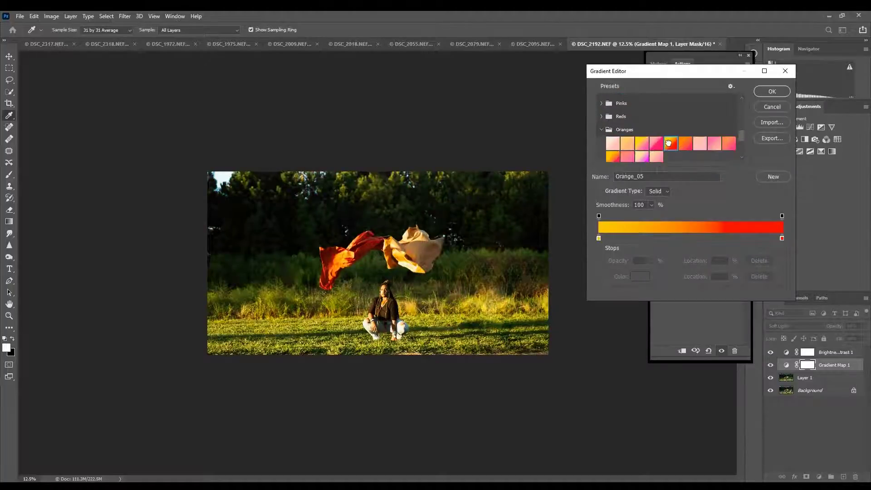
left_click(642, 143)
left_click(613, 156)
left_click(729, 143)
scroll(703, 136, "down", 3)
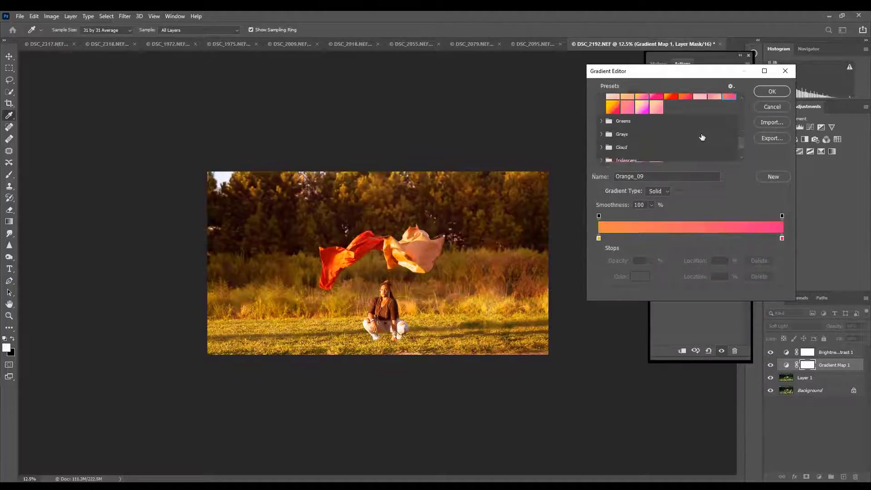
left_click(603, 115)
left_click(613, 130)
left_click(642, 130)
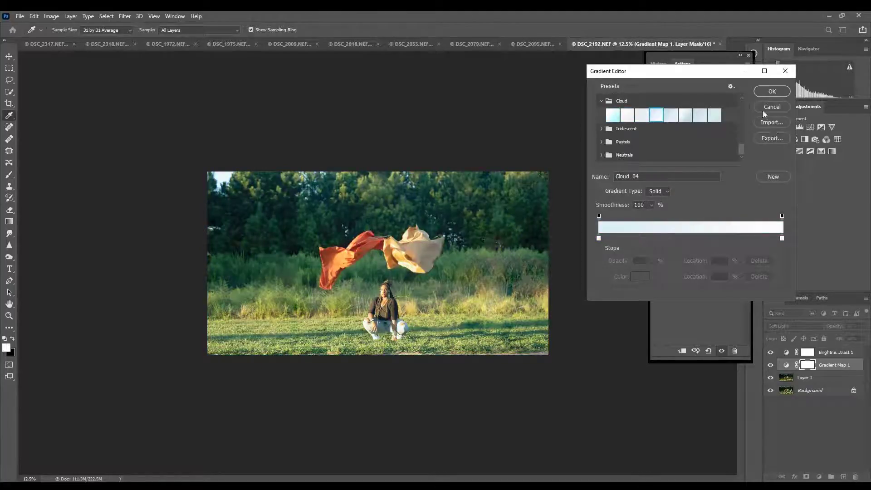
key("Escape")
scroll(797, 325, "down", 3)
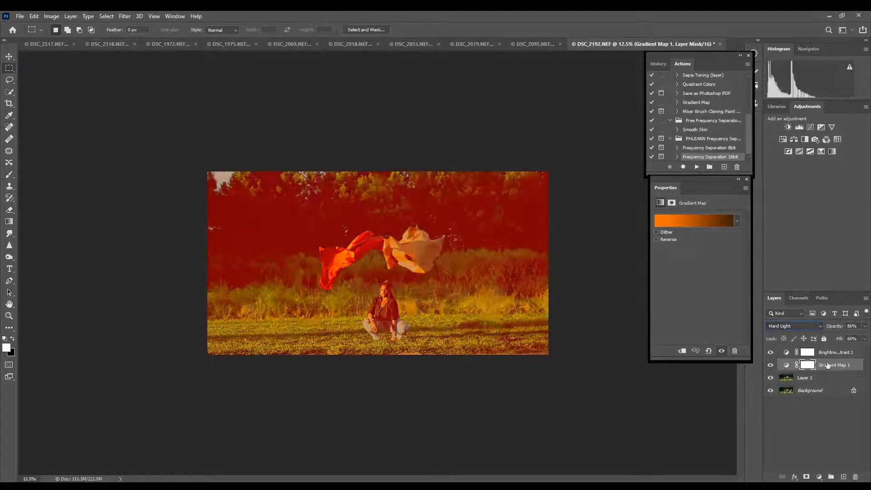
Step: Add a Photo Filter layer above Brightness/Contrast 1 using a cooling filter at density 15
scroll(836, 339, "down", 5)
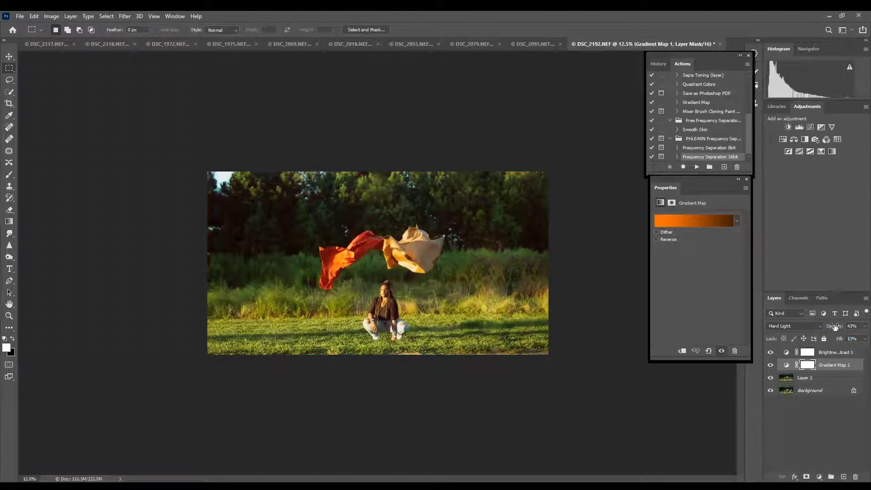
left_click(836, 356)
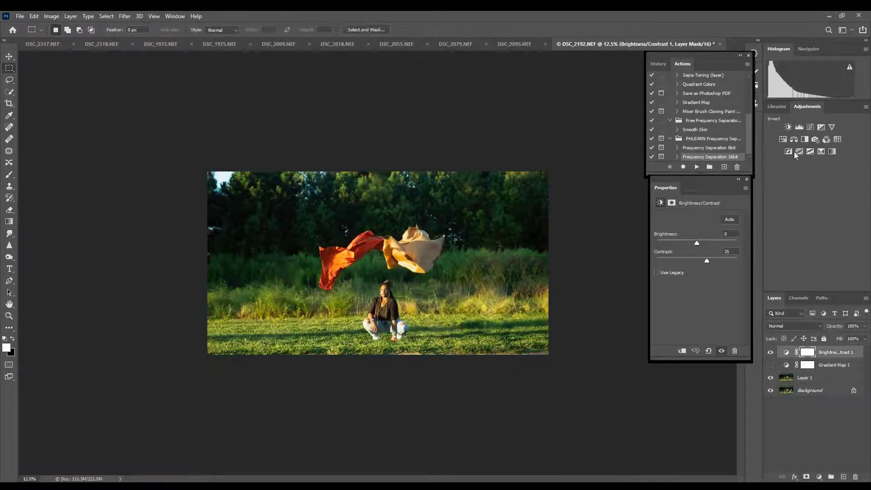
left_click(816, 139)
scroll(710, 217, "down", 4)
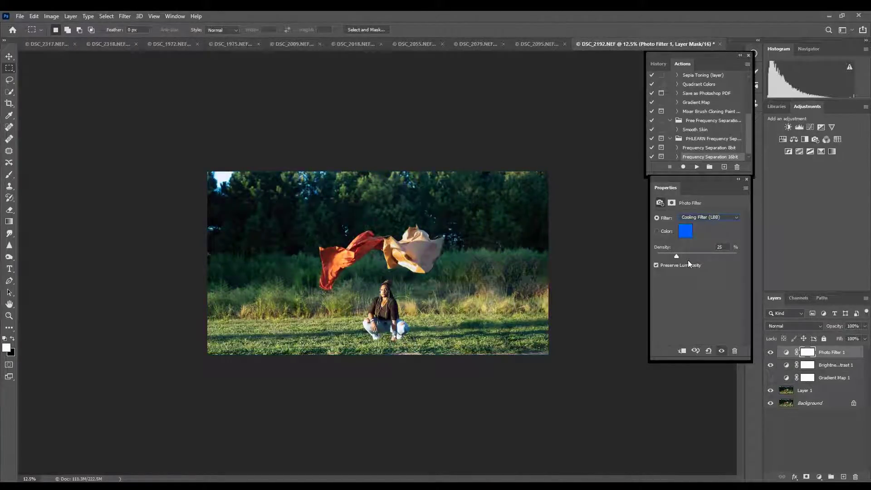
key("Up")
key("Up")
key("Down")
left_click_drag(677, 256, 668, 256)
Step: Switch Gradient Map 1 to the brown-to-peach Copper 1 preset with 24% fill
left_click(828, 378)
left_click(693, 221)
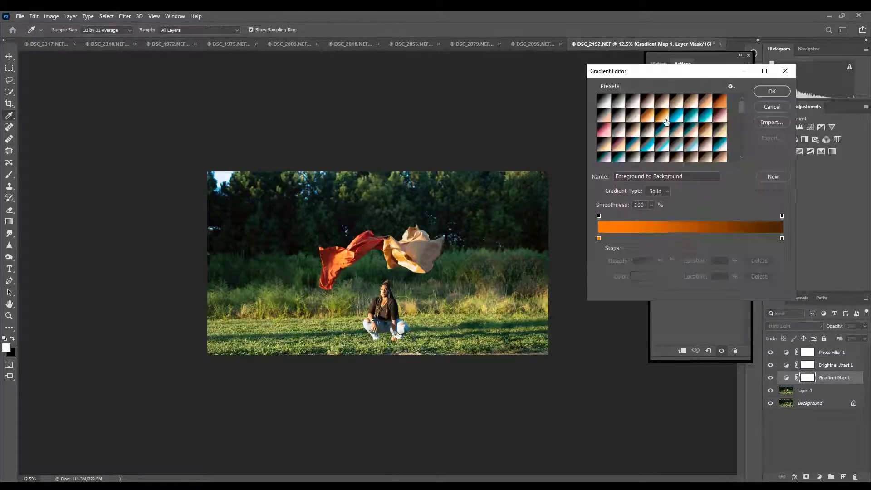
left_click(648, 101)
left_click(662, 116)
left_click(720, 100)
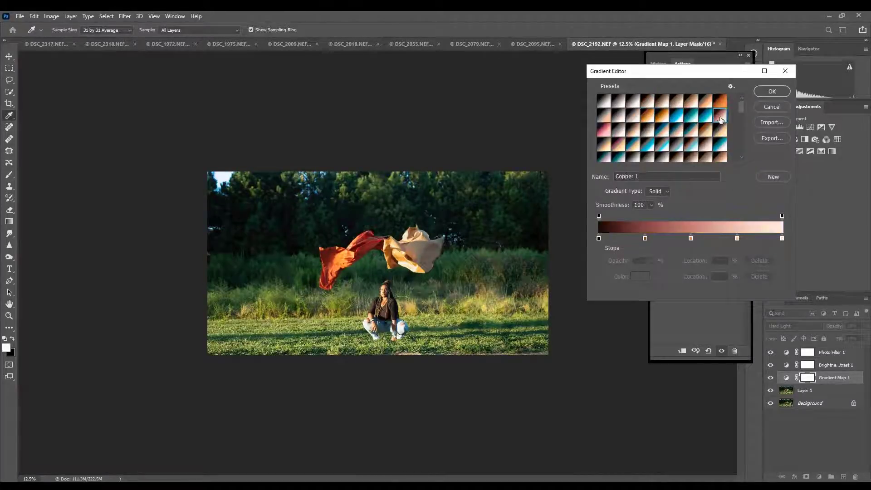
left_click(720, 130)
left_click(772, 91)
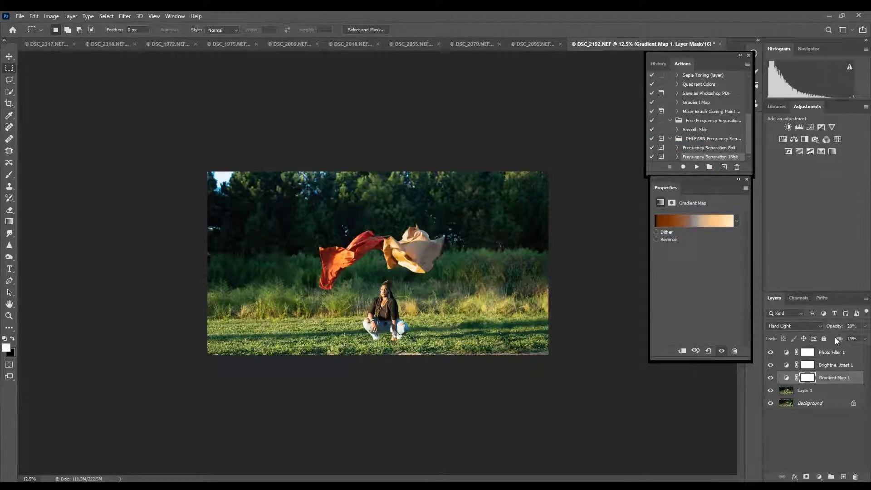
key("shift+2")
key("shift+4")
left_click(837, 353)
Step: Set the Exposure layer to -1.01 exposure with a slight offset and gamma 1.18
left_click_drag(662, 250, 680, 253)
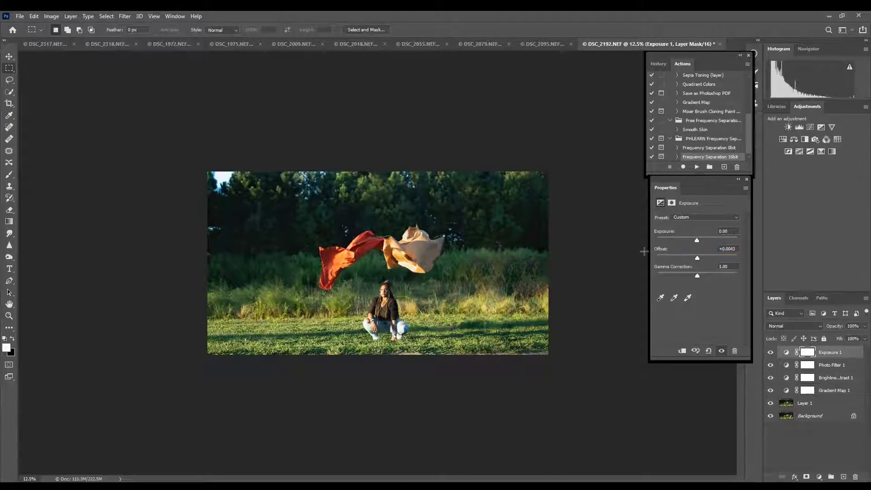
left_click_drag(658, 233, 615, 233)
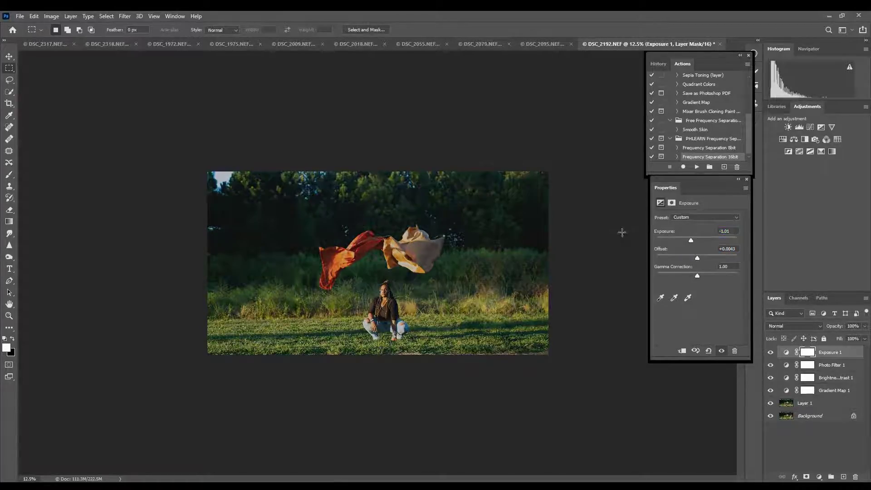
mouse_move(674, 269)
left_mouse_down()
mouse_move(657, 269)
mouse_move(648, 250)
mouse_move(668, 272)
left_mouse_up()
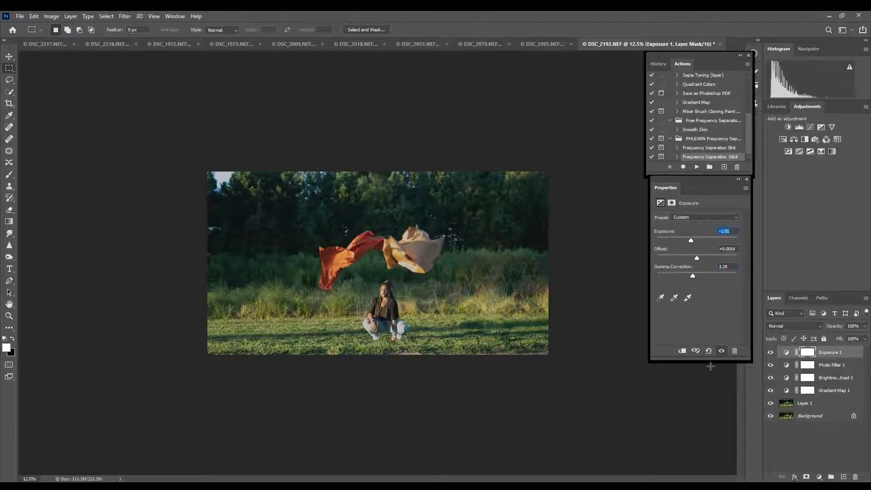
left_click(815, 403)
key("ctrl+plus")
Step: Patch away the grass spot right of the woman on Layer 1
left_click(10, 151)
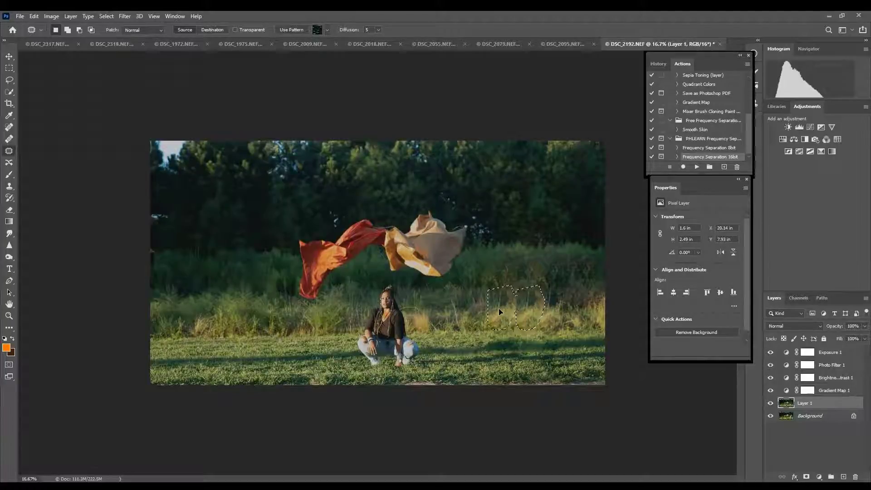
mouse_move(551, 305)
left_mouse_down()
mouse_move(538, 286)
mouse_move(522, 349)
left_mouse_up()
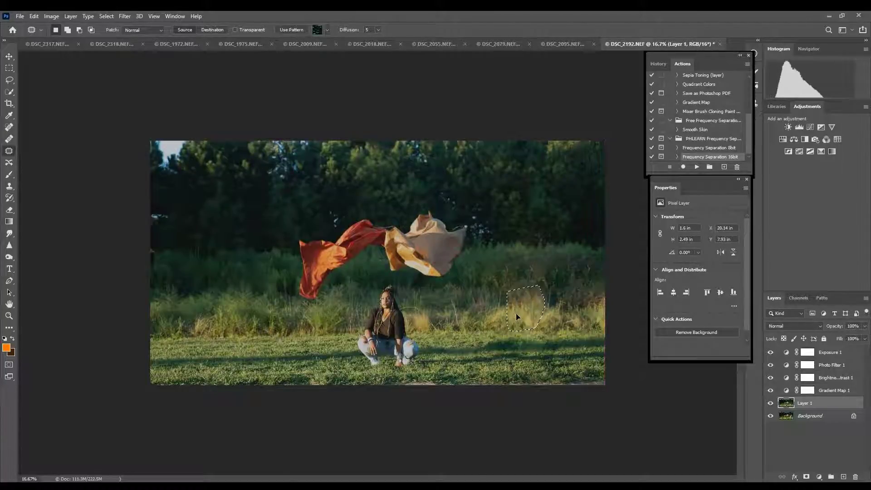
key("ctrl+d")
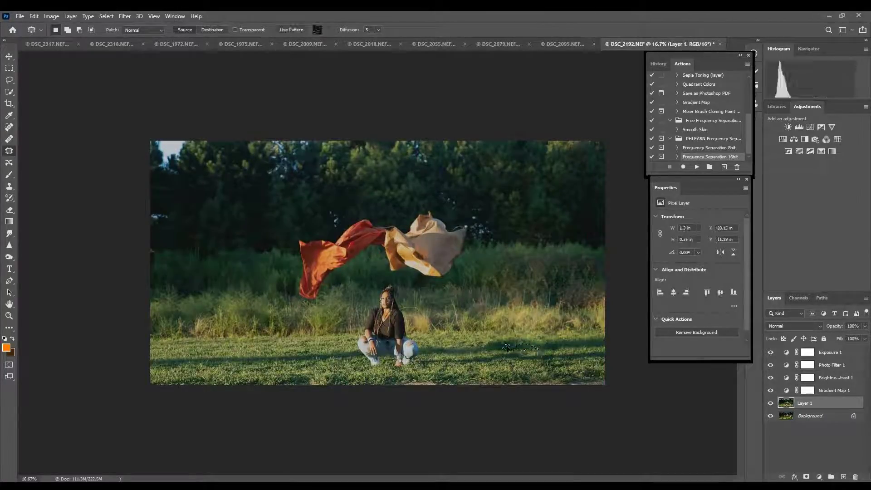
Step: On a new top layer, paint low-opacity black brush strokes over the foreground grass with 19% flow
left_click(821, 354)
key("ctrl+shift+alt+n")
key("b")
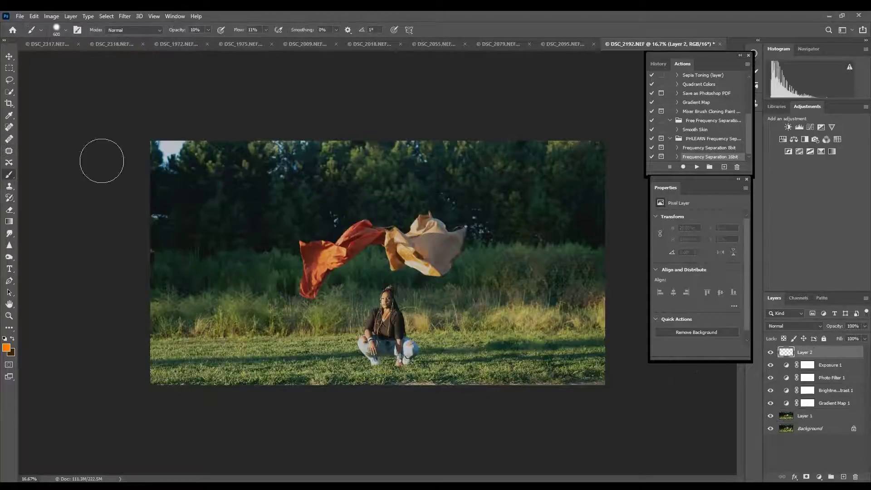
key("d")
left_click(177, 34)
left_click_drag(239, 30, 245, 30)
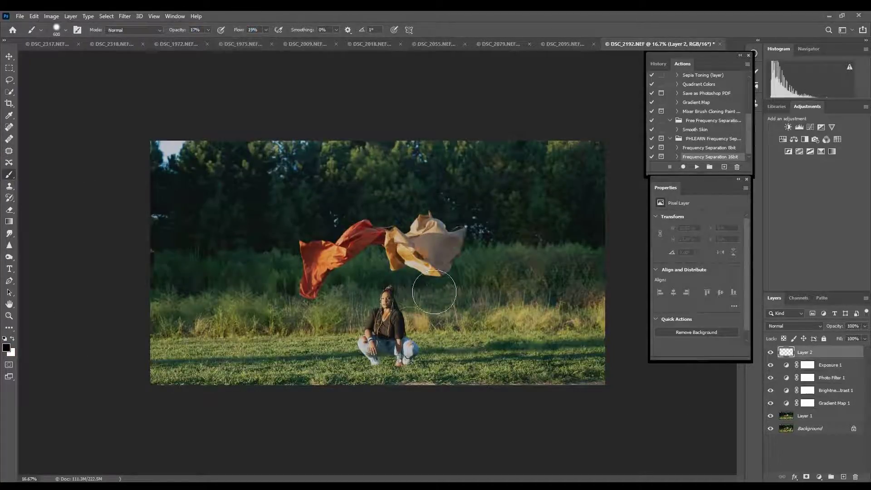
key("bracketleft")
key("bracketleft")
key("bracketleft")
left_click_drag(439, 350, 437, 352)
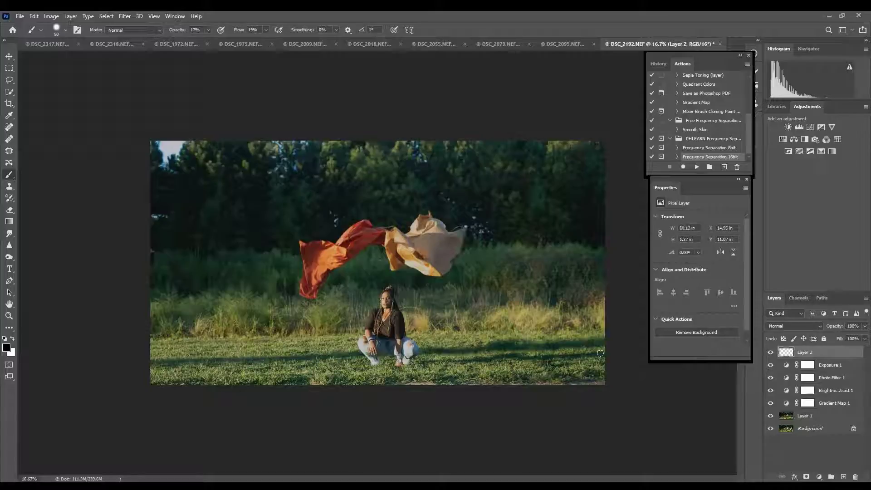
left_click_drag(360, 359, 164, 362)
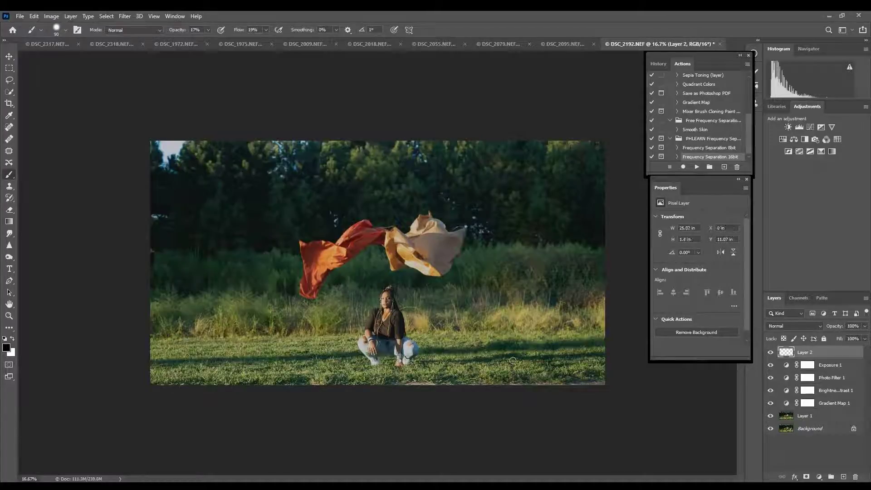
Step: Paint faint shading across the grass with brush opacity and flow at 5%
key("ctrl+plus")
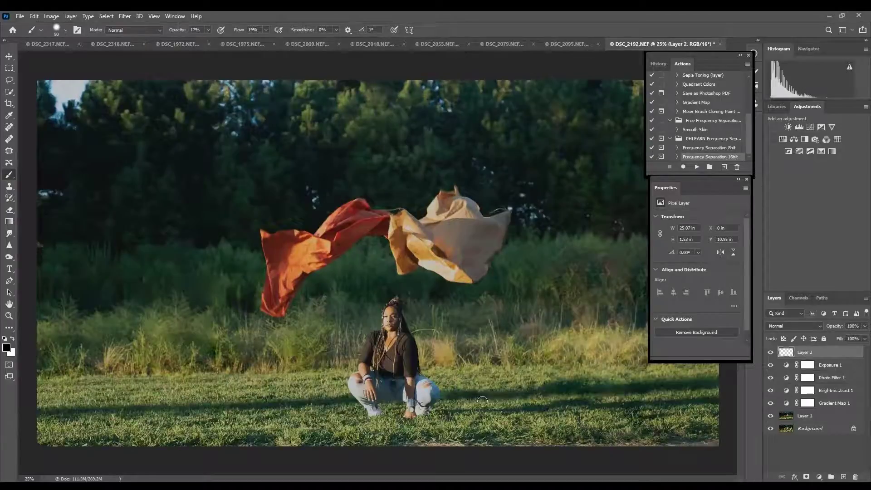
key("ctrl+minus")
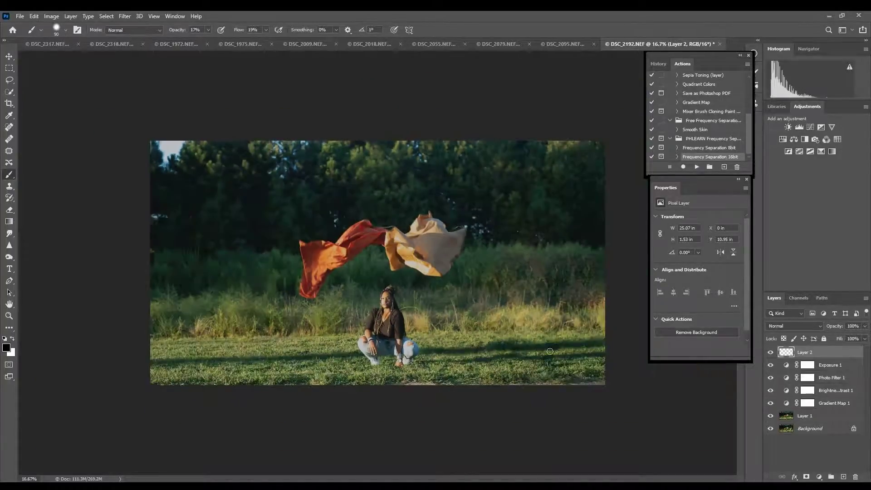
type("5")
key("Tab")
type("5")
left_click_drag(545, 294, 559, 300)
left_click_drag(300, 312, 249, 318)
left_click_drag(184, 327, 337, 288)
key("ctrl+minus")
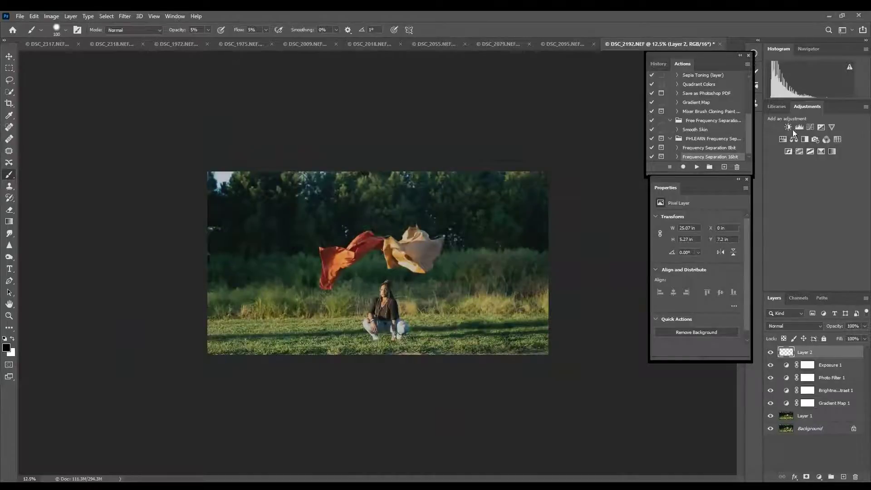
Step: Add a second Brightness/Contrast adjustment layer with contrast set to 14
left_click(790, 128)
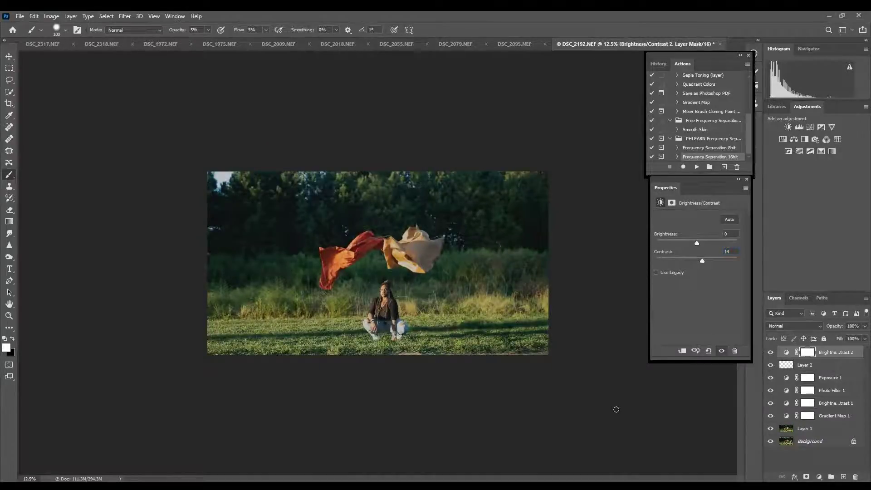